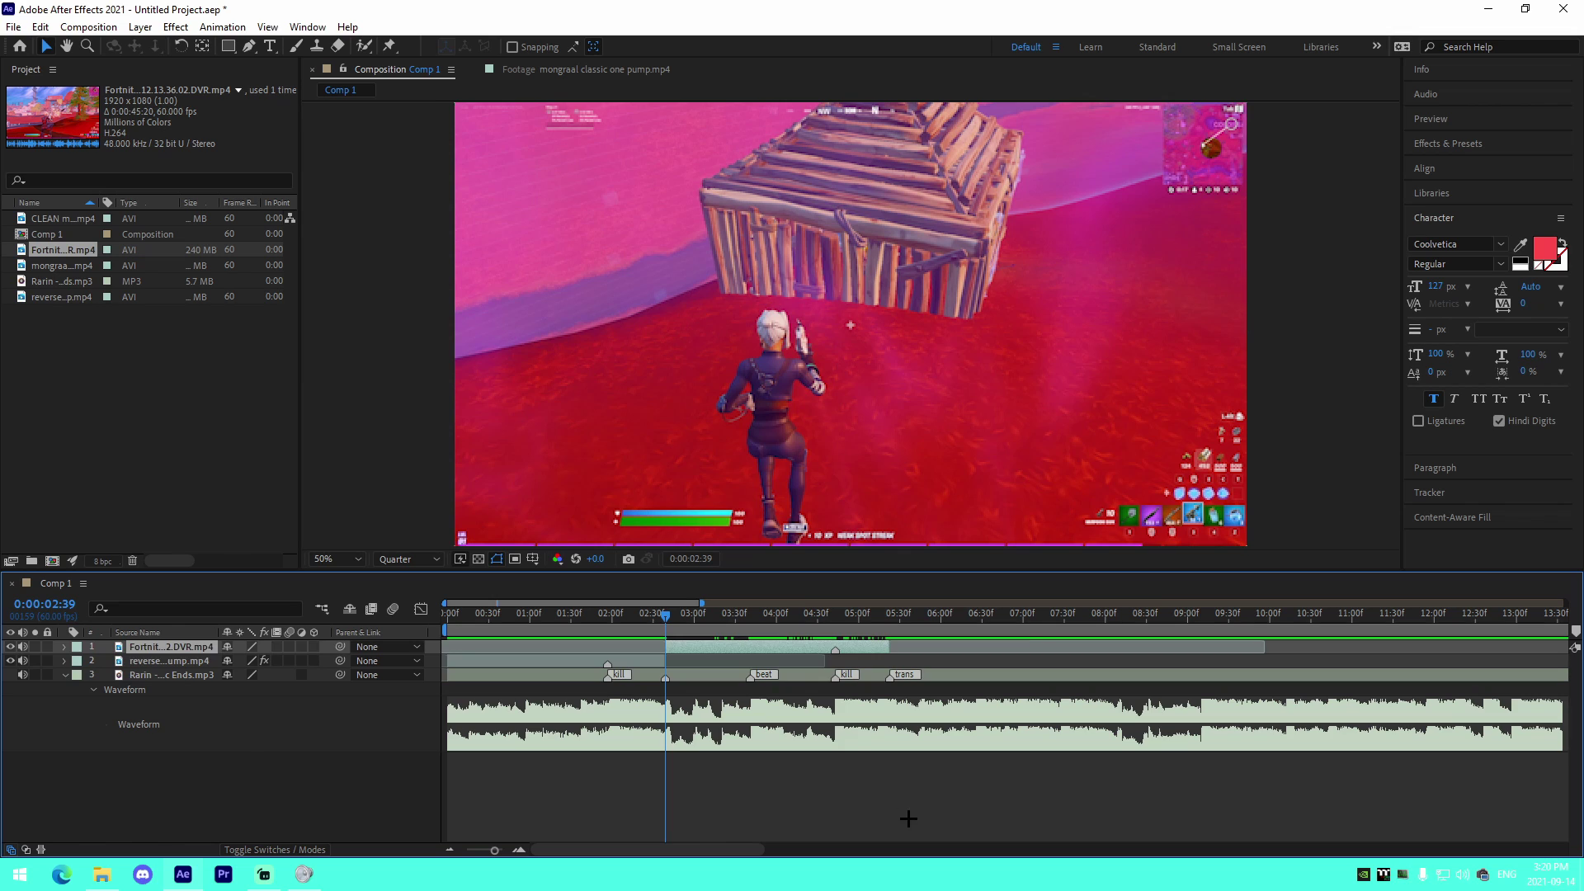
# Enable time remapping on the Fortnite clip and add a Time Remap keyframe at its start, 0:00:02:39
pyautogui.moveTo(673, 621); pyautogui.dragTo(666, 620)
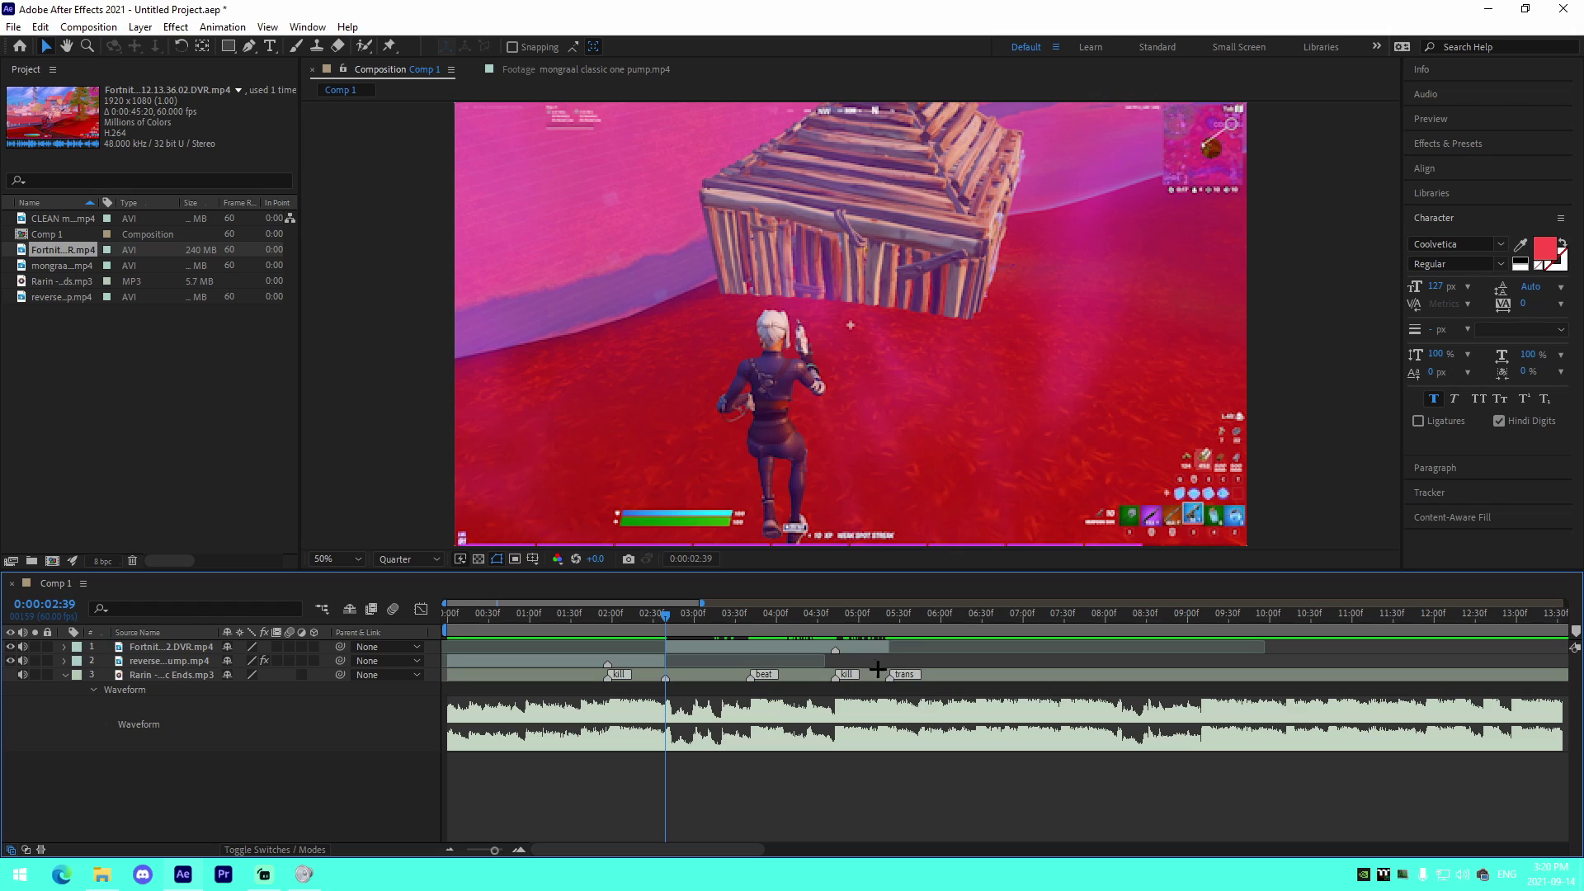
pyautogui.click(715, 647)
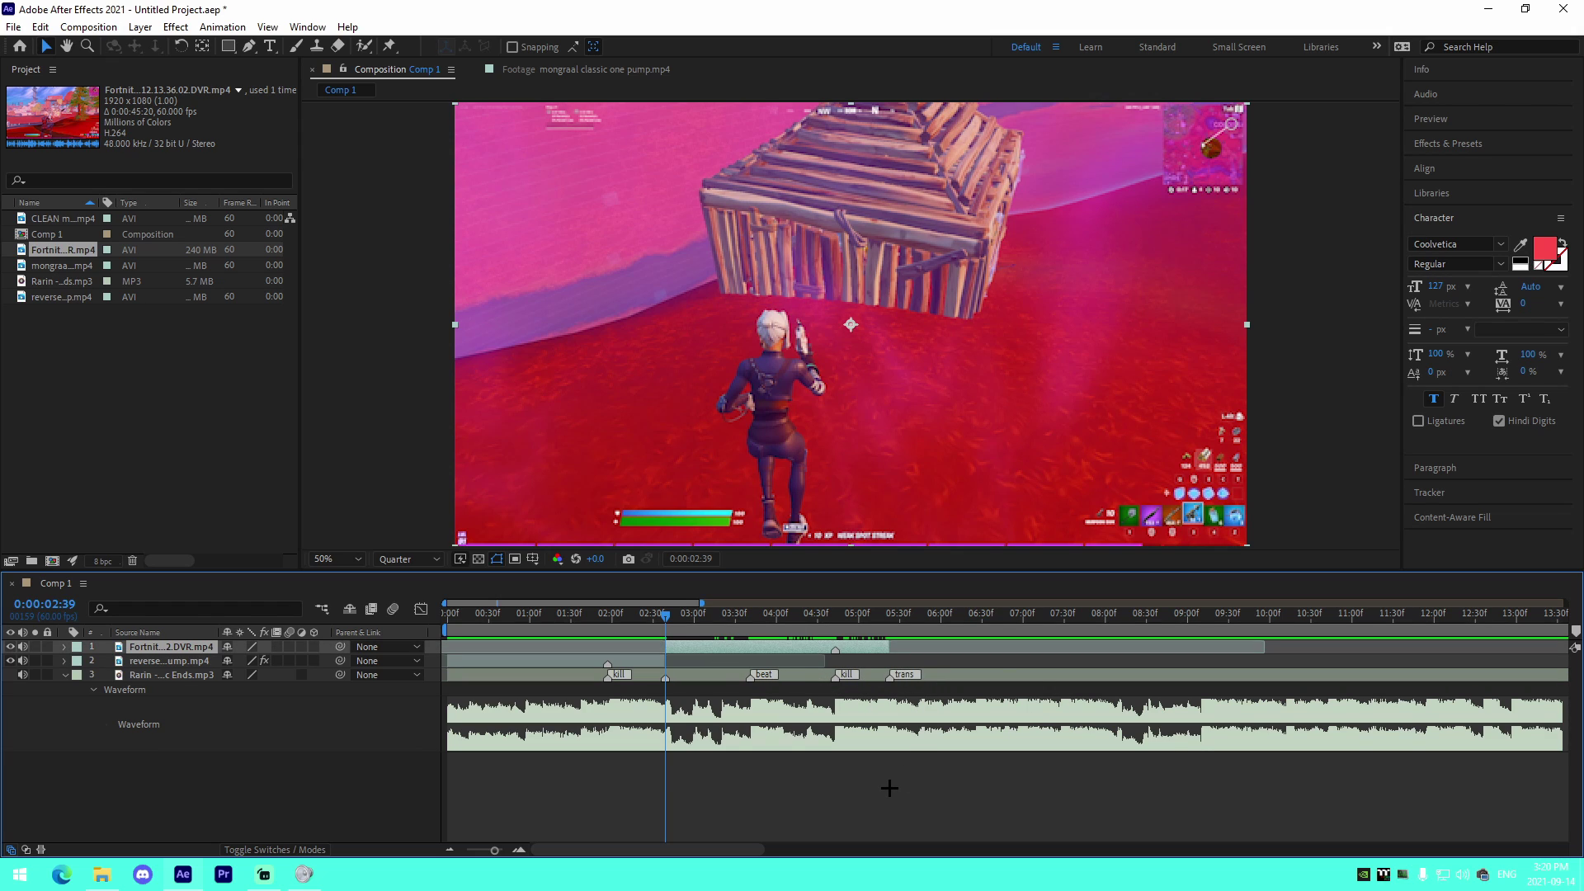
pyautogui.hotkey('ctrl', 'alt', 't')
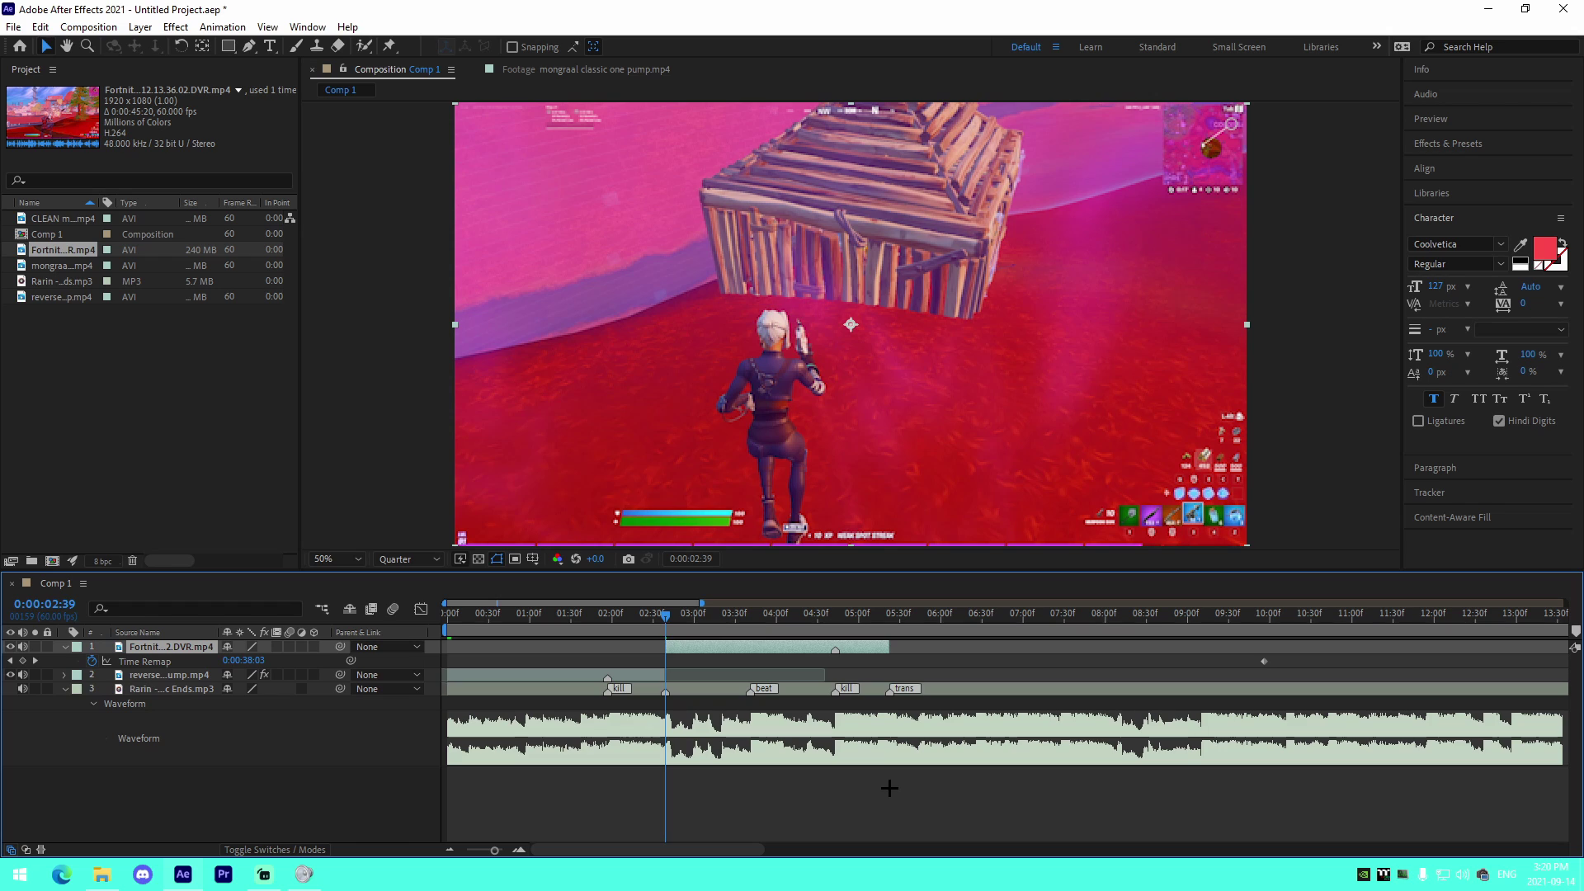
pyautogui.moveTo(497, 851); pyautogui.dragTo(503, 852)
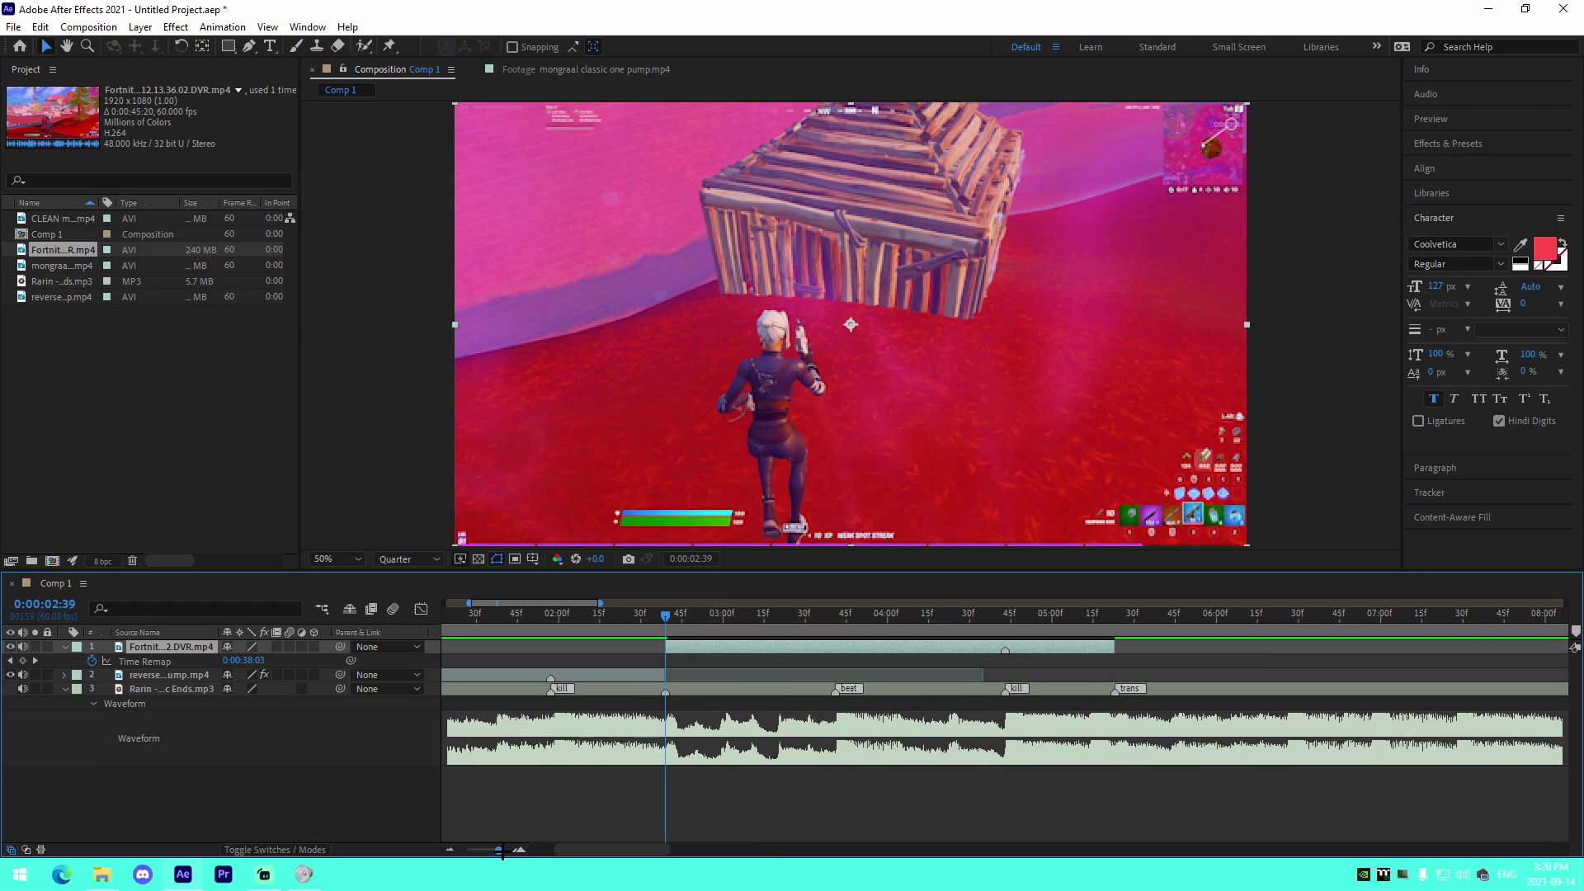
pyautogui.click(23, 661)
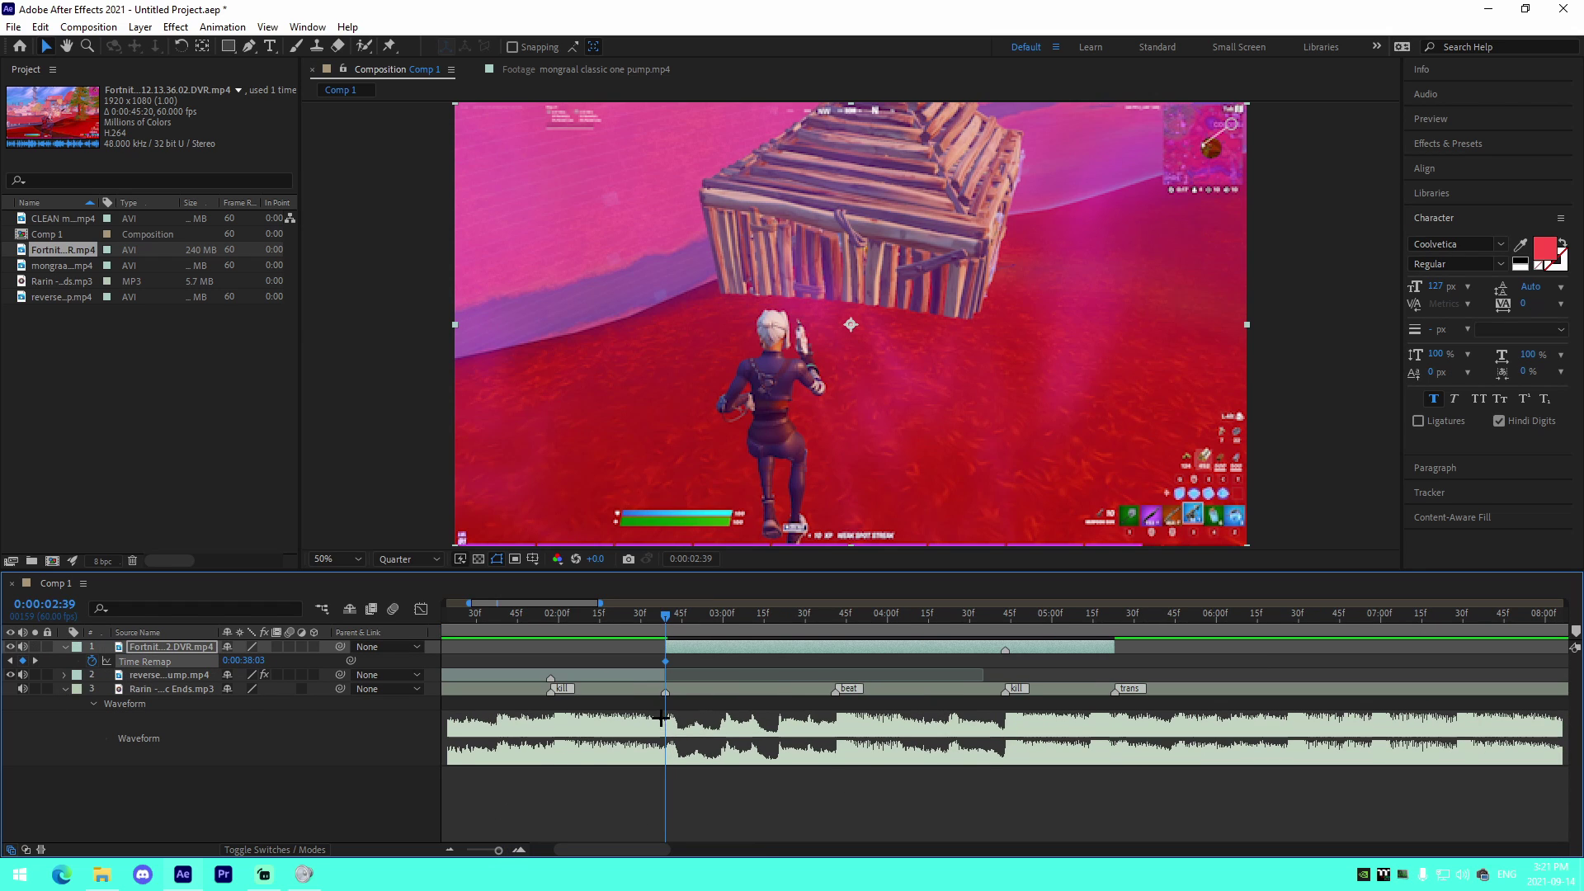
# Add Time Remap keyframes at the beat, kill and trans markers, and move the last one past the clip's end to about 0:00:05:43
pyautogui.moveTo(681, 626); pyautogui.dragTo(837, 662)
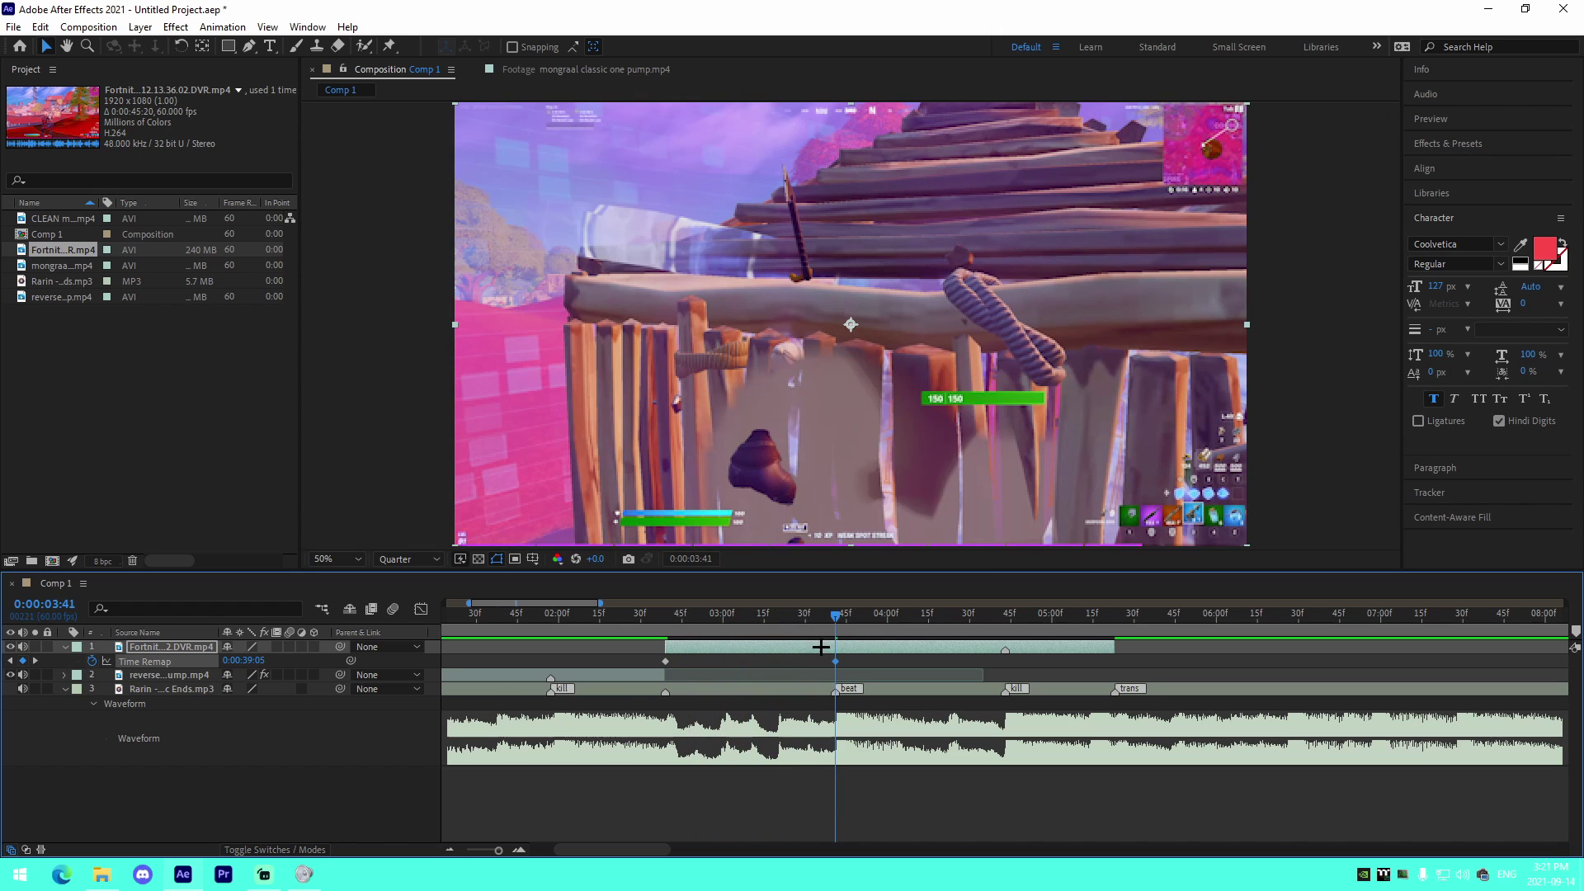
pyautogui.click(1006, 632)
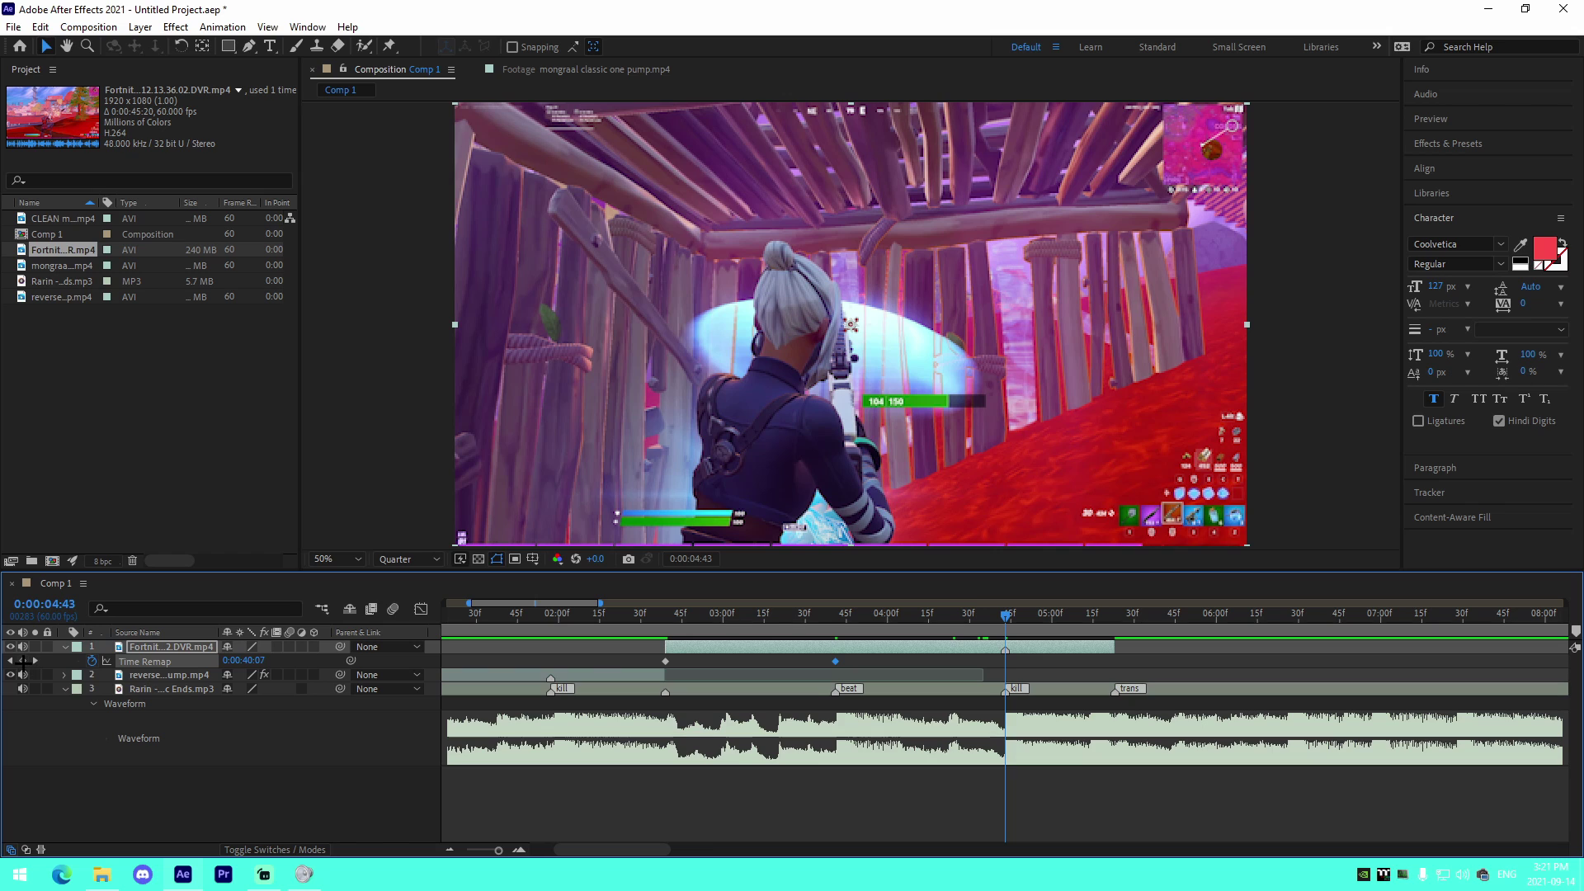
pyautogui.moveTo(1072, 635); pyautogui.dragTo(1117, 633)
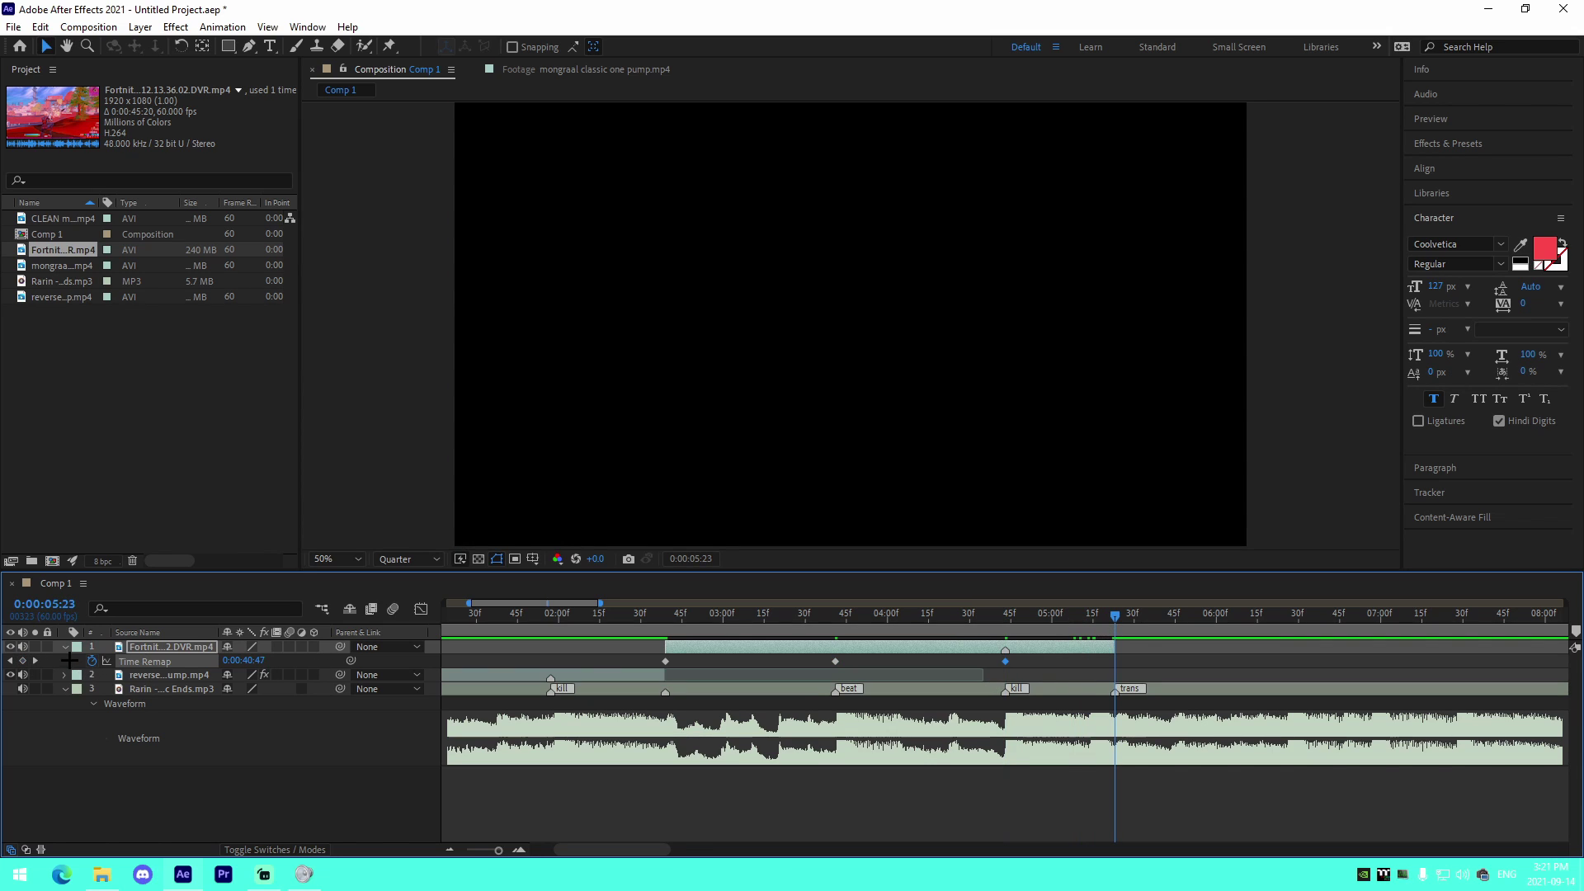
pyautogui.click(1119, 669)
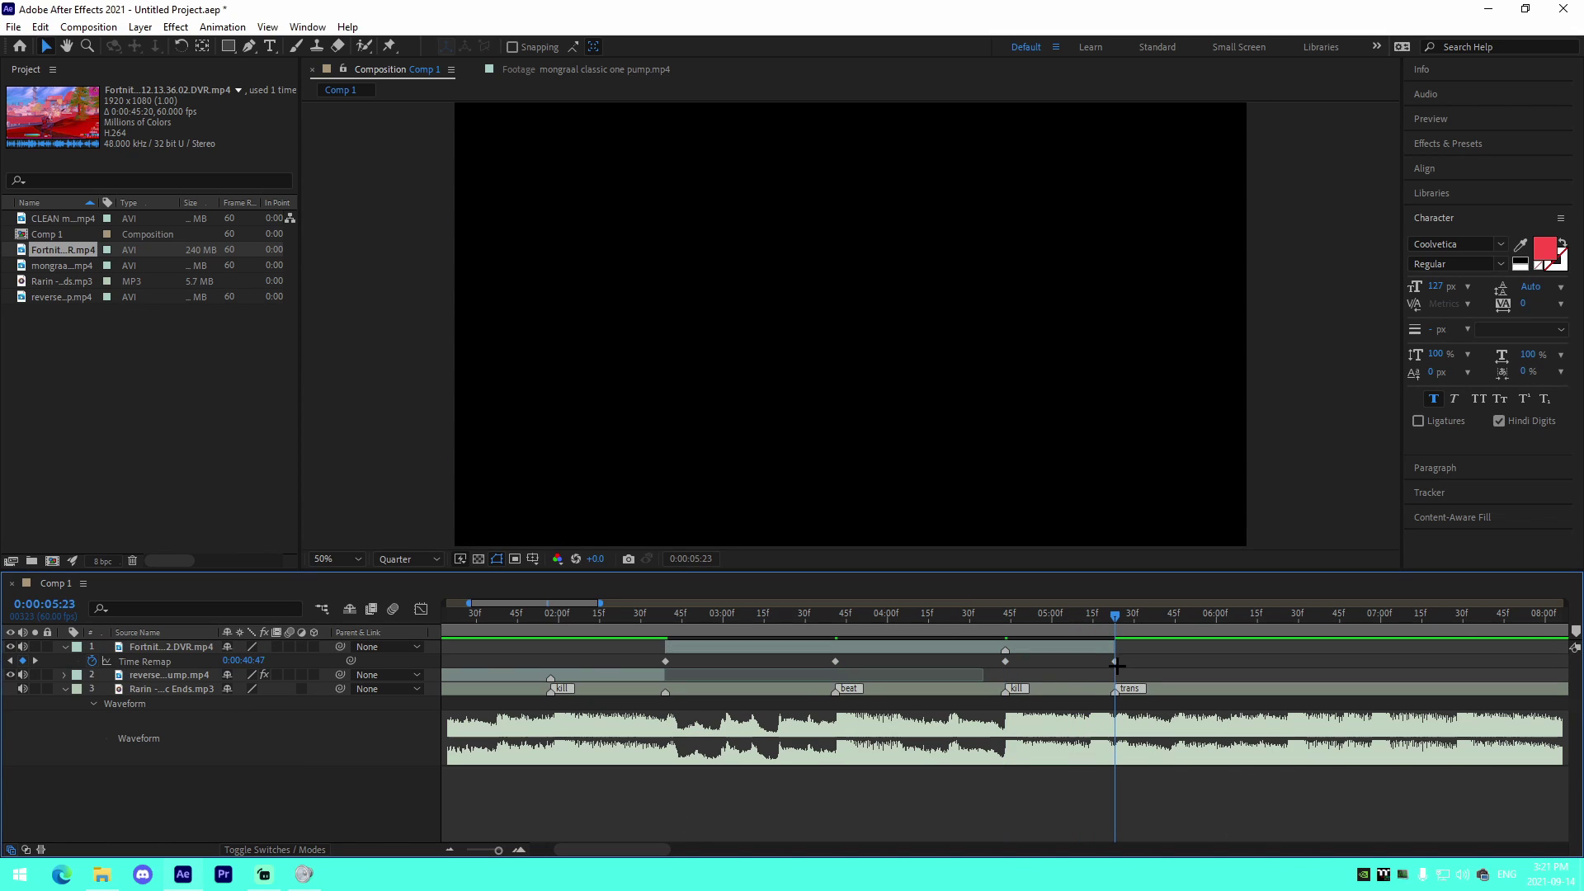
pyautogui.moveTo(1115, 660); pyautogui.dragTo(1172, 661)
pyautogui.press('space')
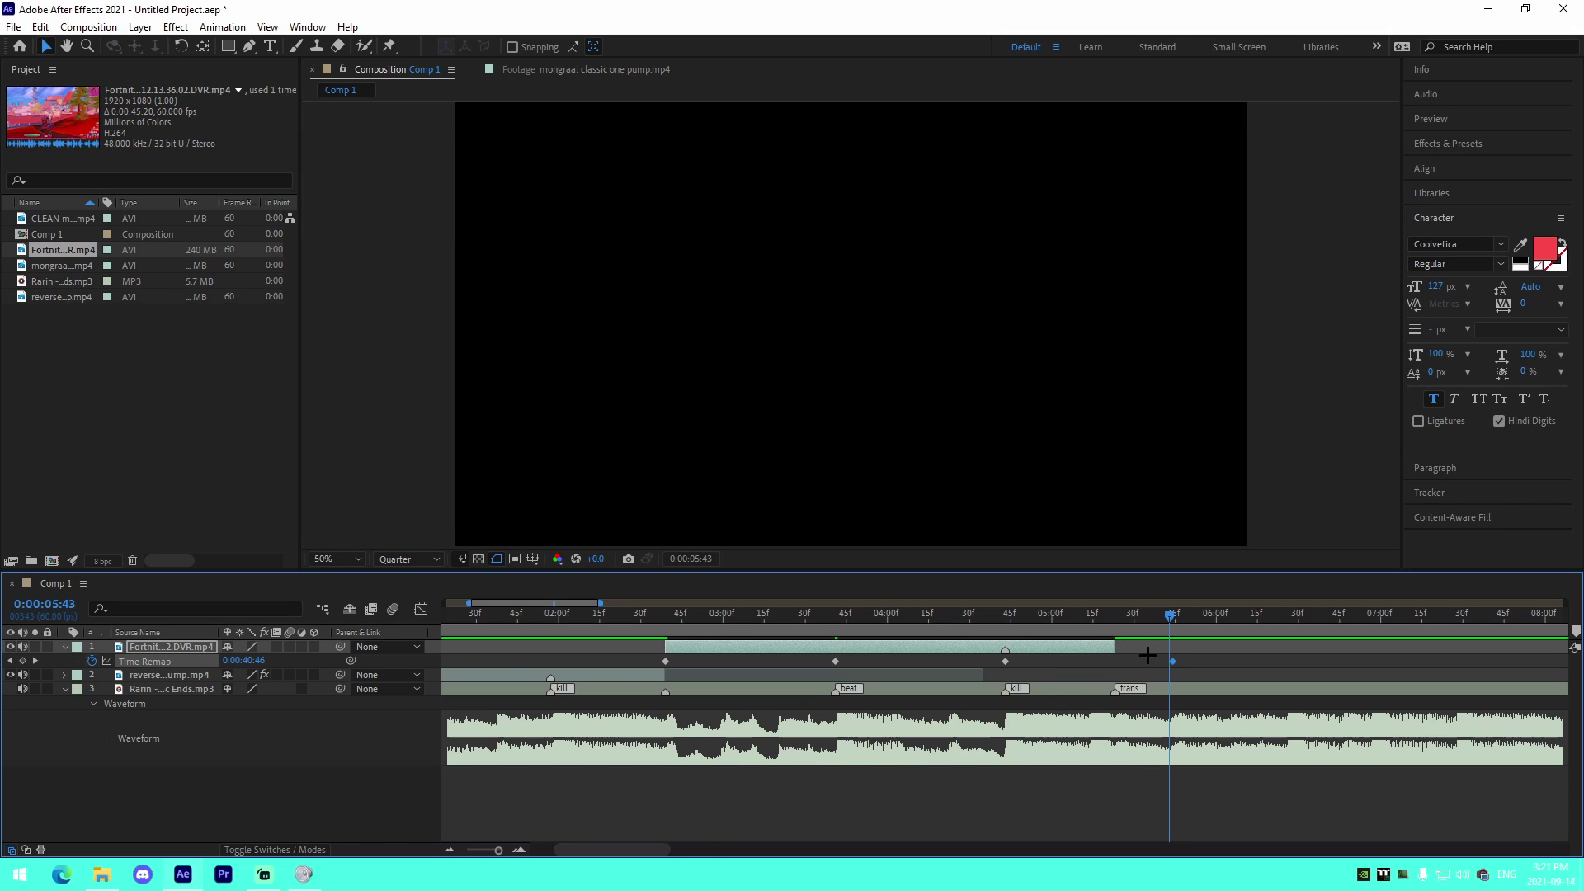
# Apply Easy Ease to all of the Fortnite clip's Time Remap keyframes and show their curve in the Graph Editor
pyautogui.moveTo(1204, 657); pyautogui.dragTo(630, 686)
pyautogui.click(420, 609)
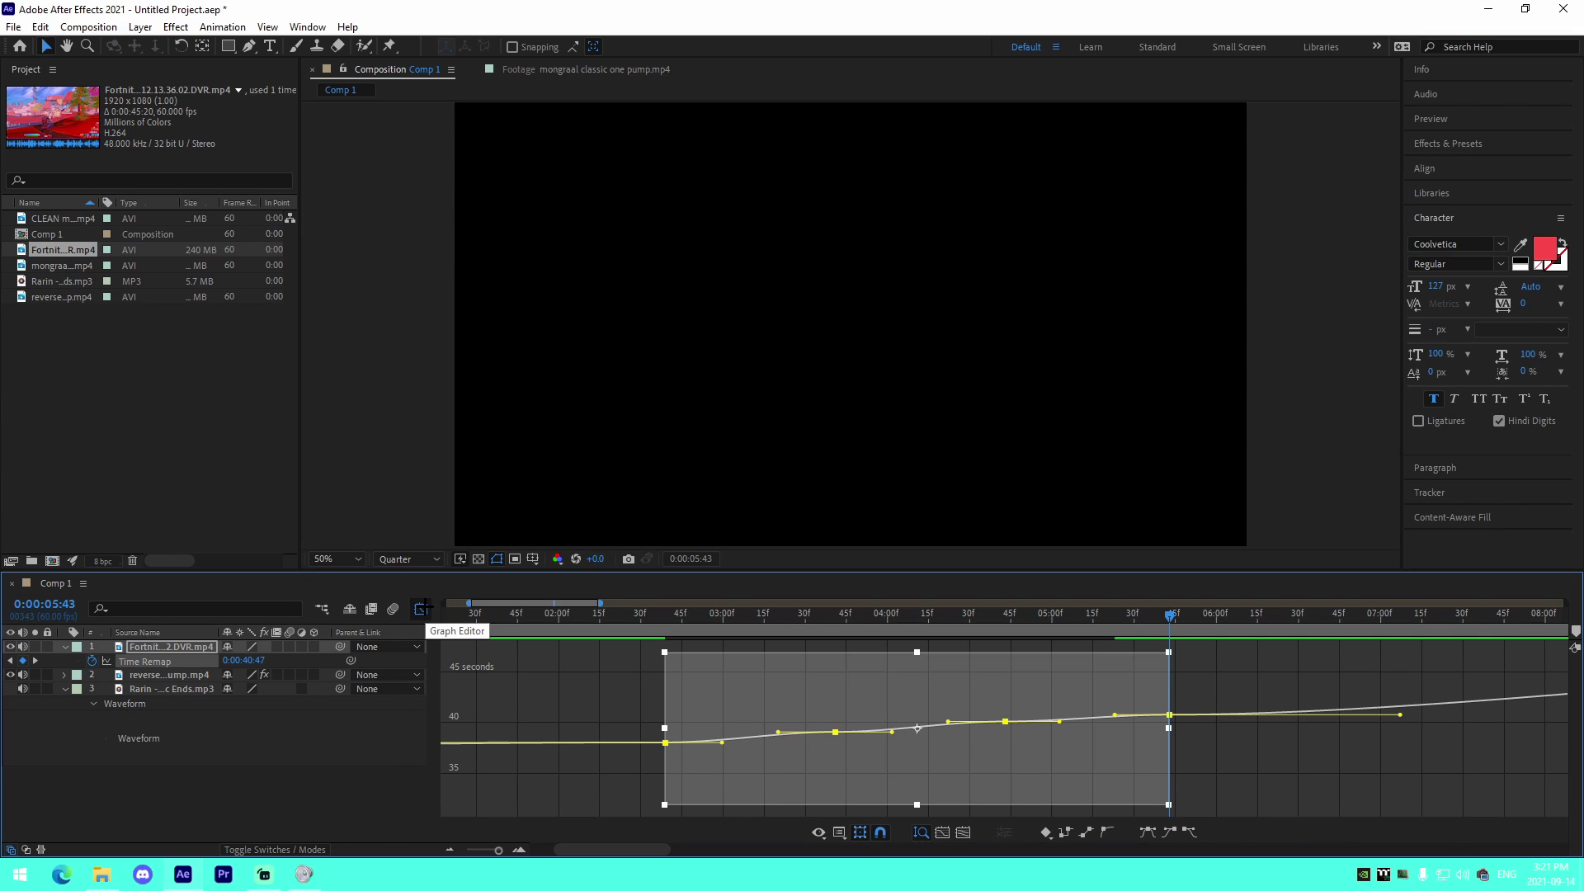
pyautogui.click(665, 801)
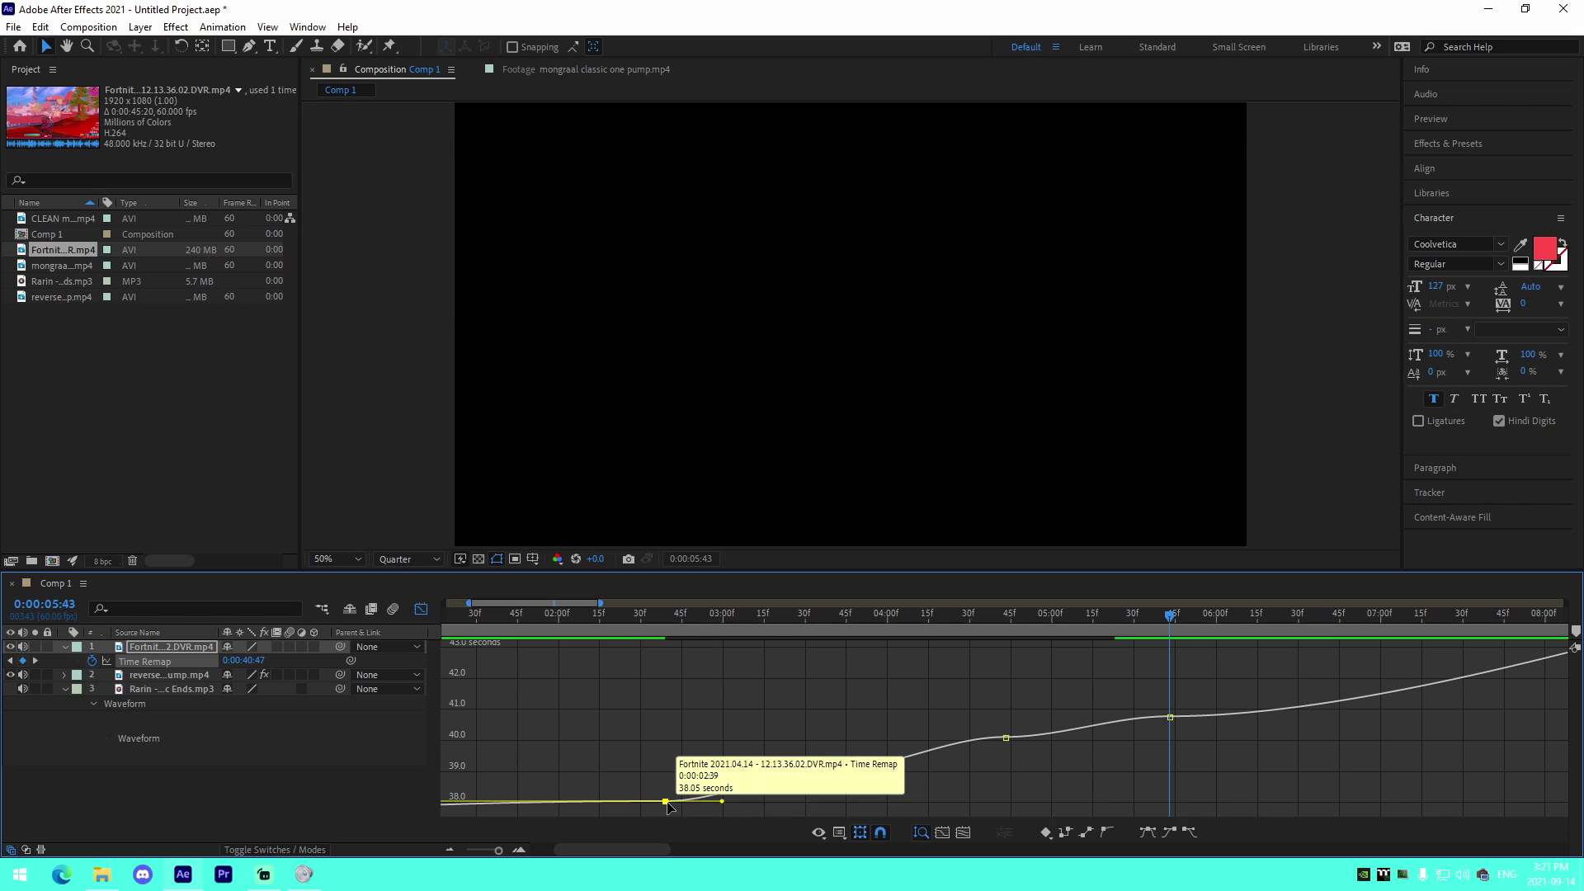
pyautogui.click(1005, 736)
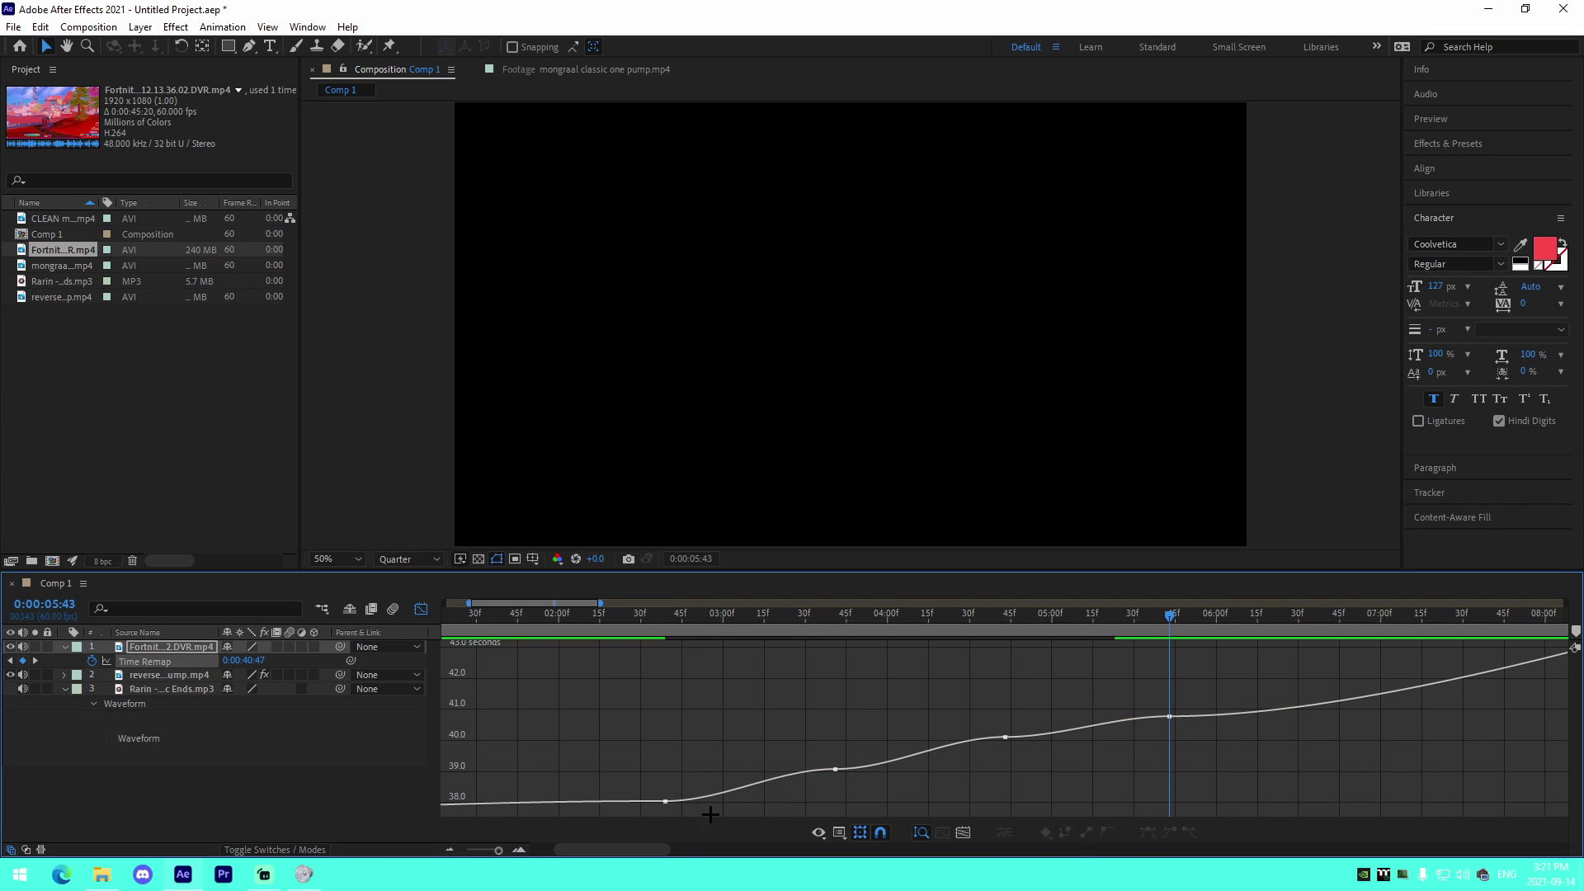
# Bend the Time Remap curve into sharp ramps at the clip start, beat and kill keyframes, and lengthen the last keyframe's incoming handle
pyautogui.click(665, 801)
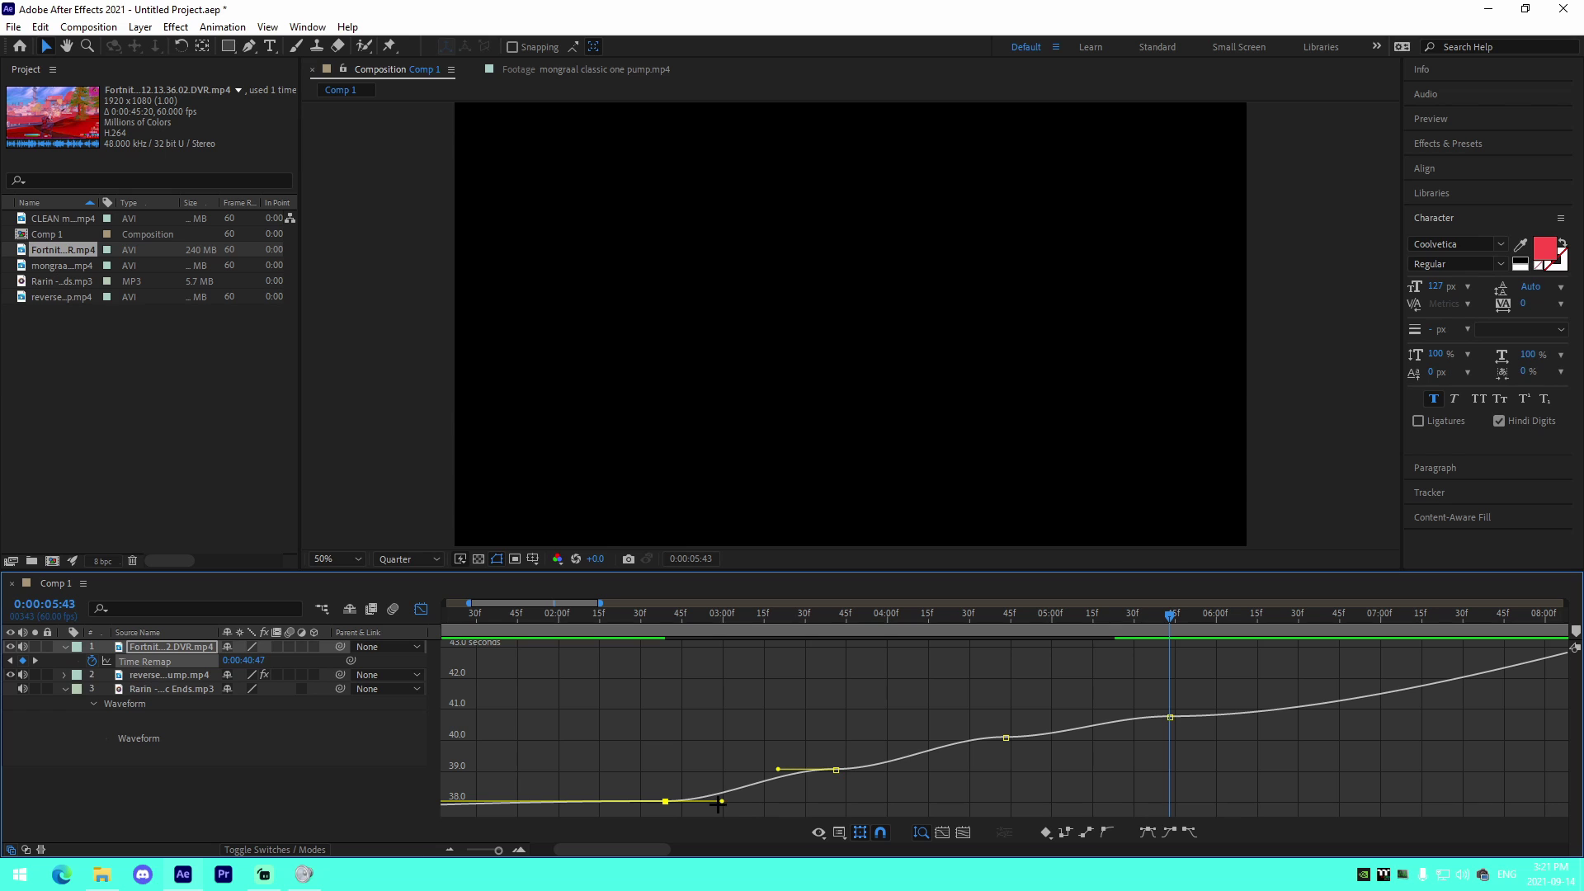
pyautogui.click(659, 632)
pyautogui.moveTo(722, 802); pyautogui.dragTo(678, 786)
pyautogui.moveTo(779, 769); pyautogui.dragTo(840, 757)
pyautogui.moveTo(948, 736); pyautogui.dragTo(1013, 726)
pyautogui.moveTo(970, 619); pyautogui.dragTo(1002, 627)
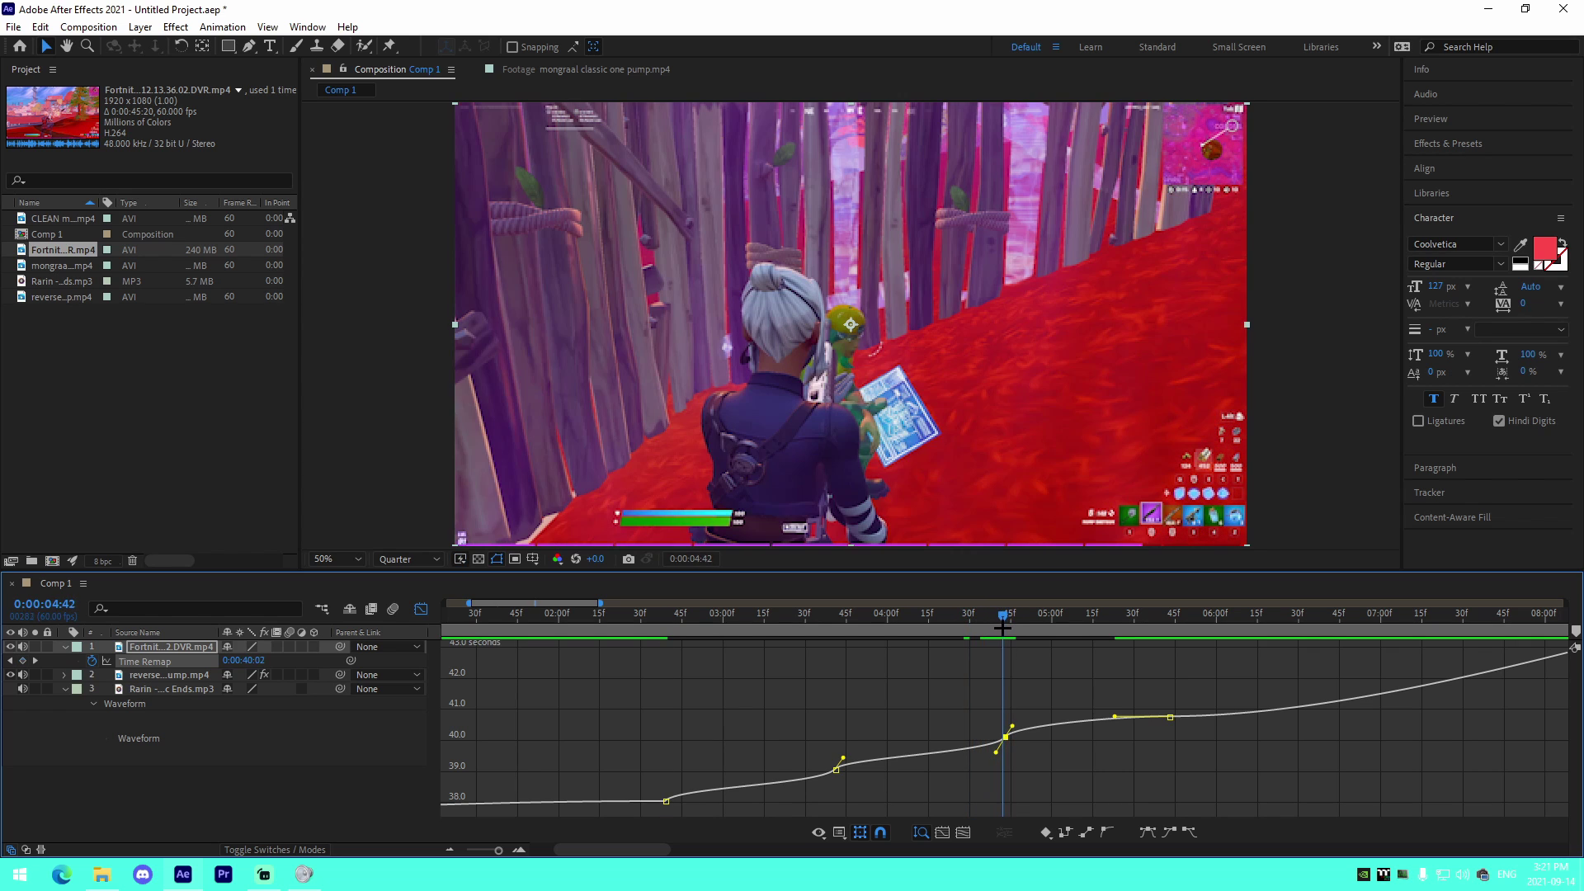
pyautogui.moveTo(1013, 729); pyautogui.dragTo(1001, 753)
pyautogui.moveTo(1115, 718); pyautogui.dragTo(1080, 715)
# Preview the speed ramp and readjust the outgoing handle of the Time Remap keyframe at the kill marker
pyautogui.moveTo(623, 632); pyautogui.dragTo(540, 634)
pyautogui.click(925, 780)
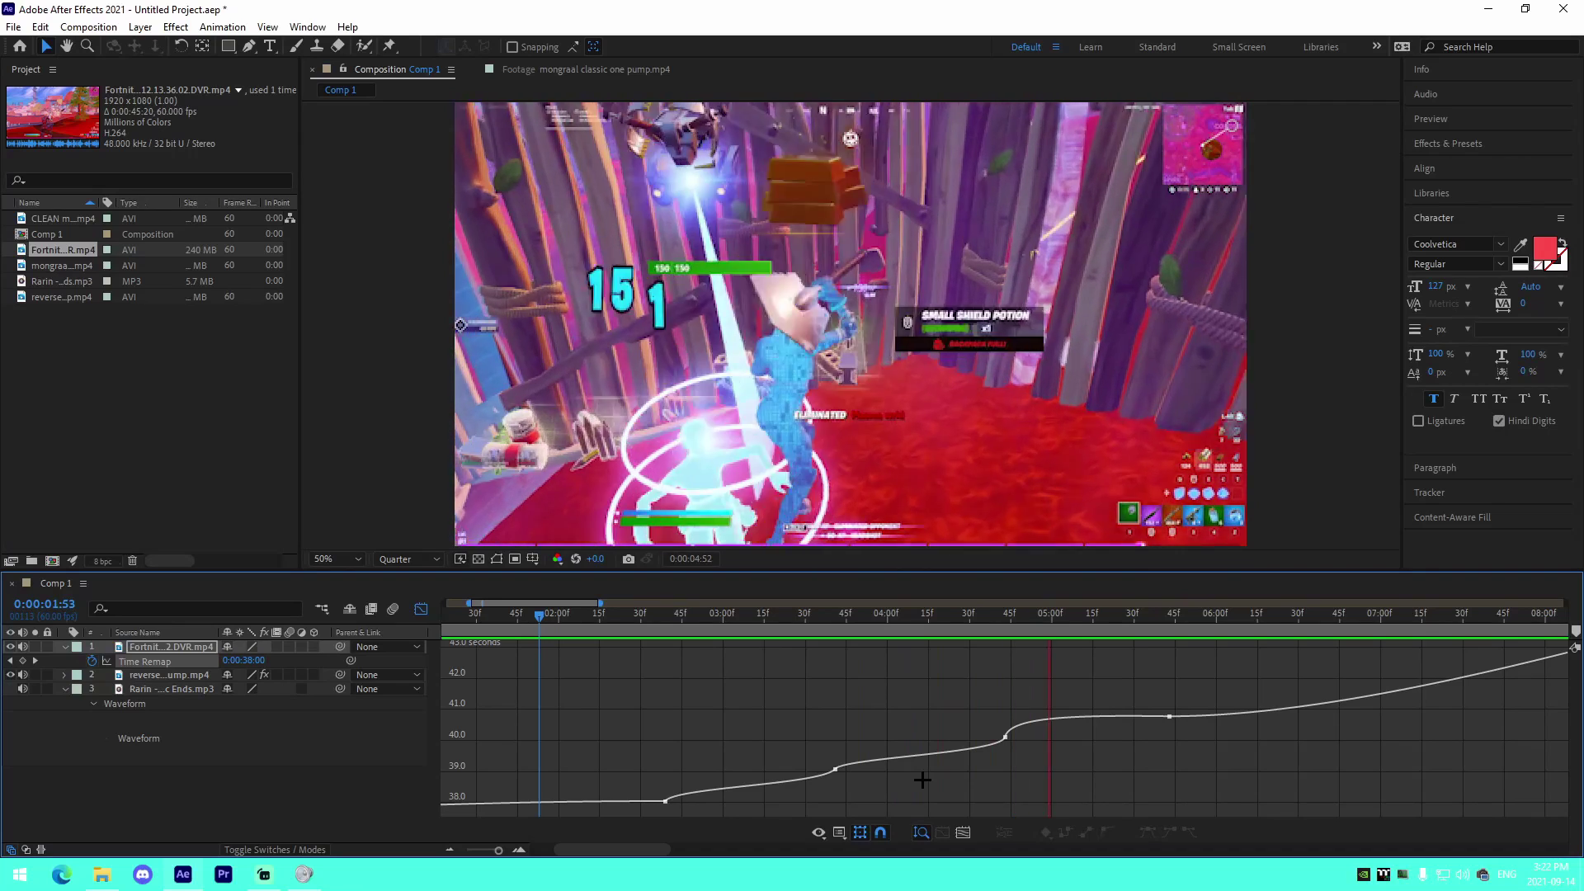
pyautogui.press('space')
pyautogui.moveTo(979, 613); pyautogui.dragTo(994, 619)
pyautogui.click(1005, 737)
pyautogui.moveTo(1008, 718); pyautogui.dragTo(1013, 719)
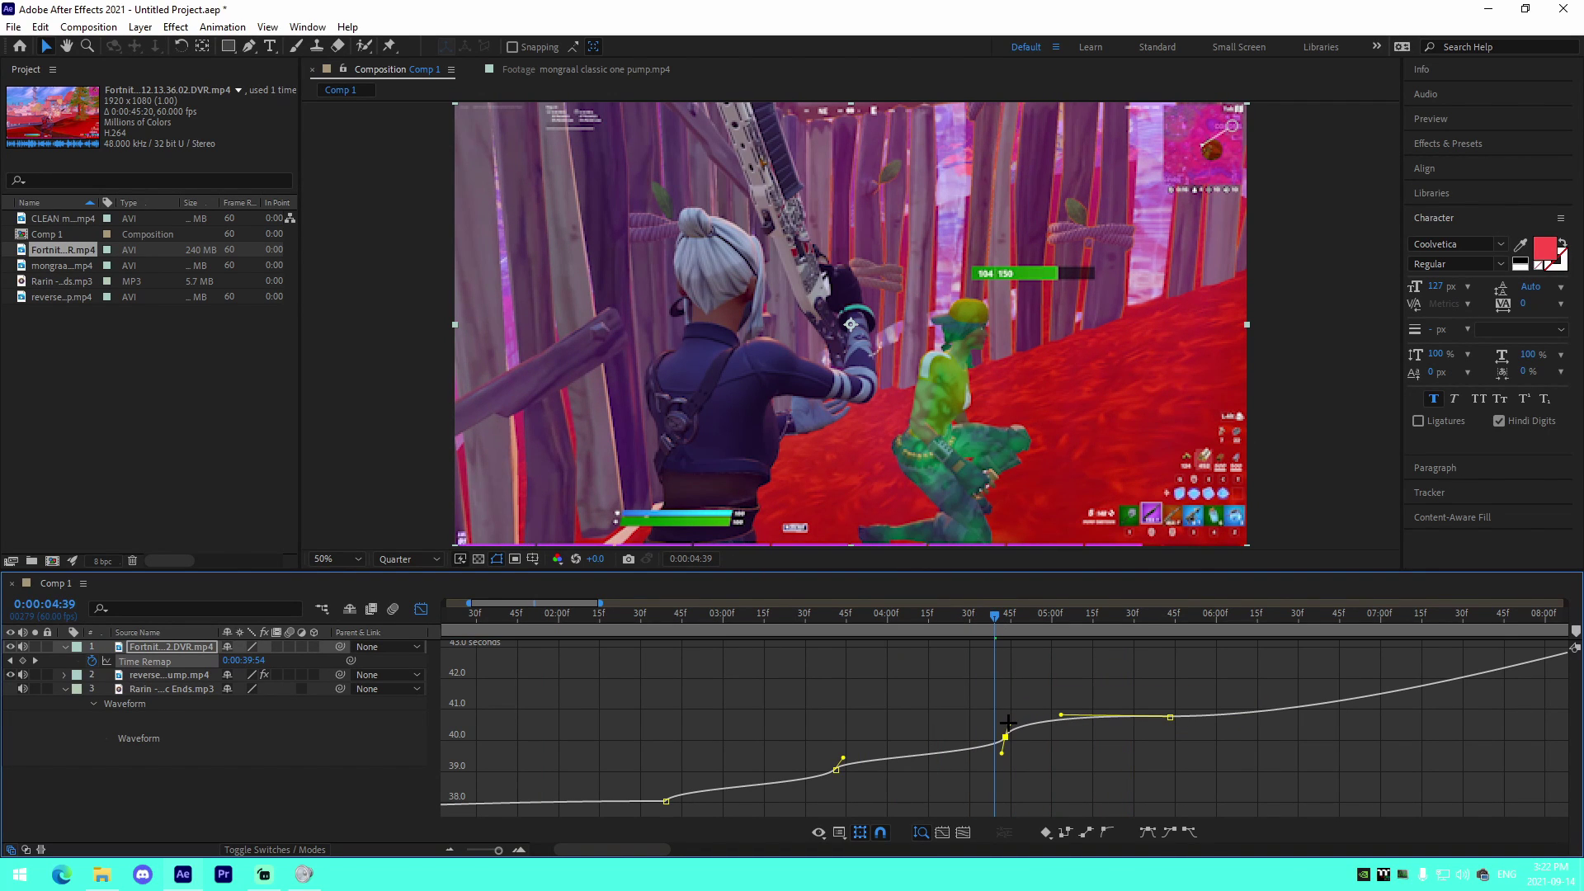
pyautogui.press('space')
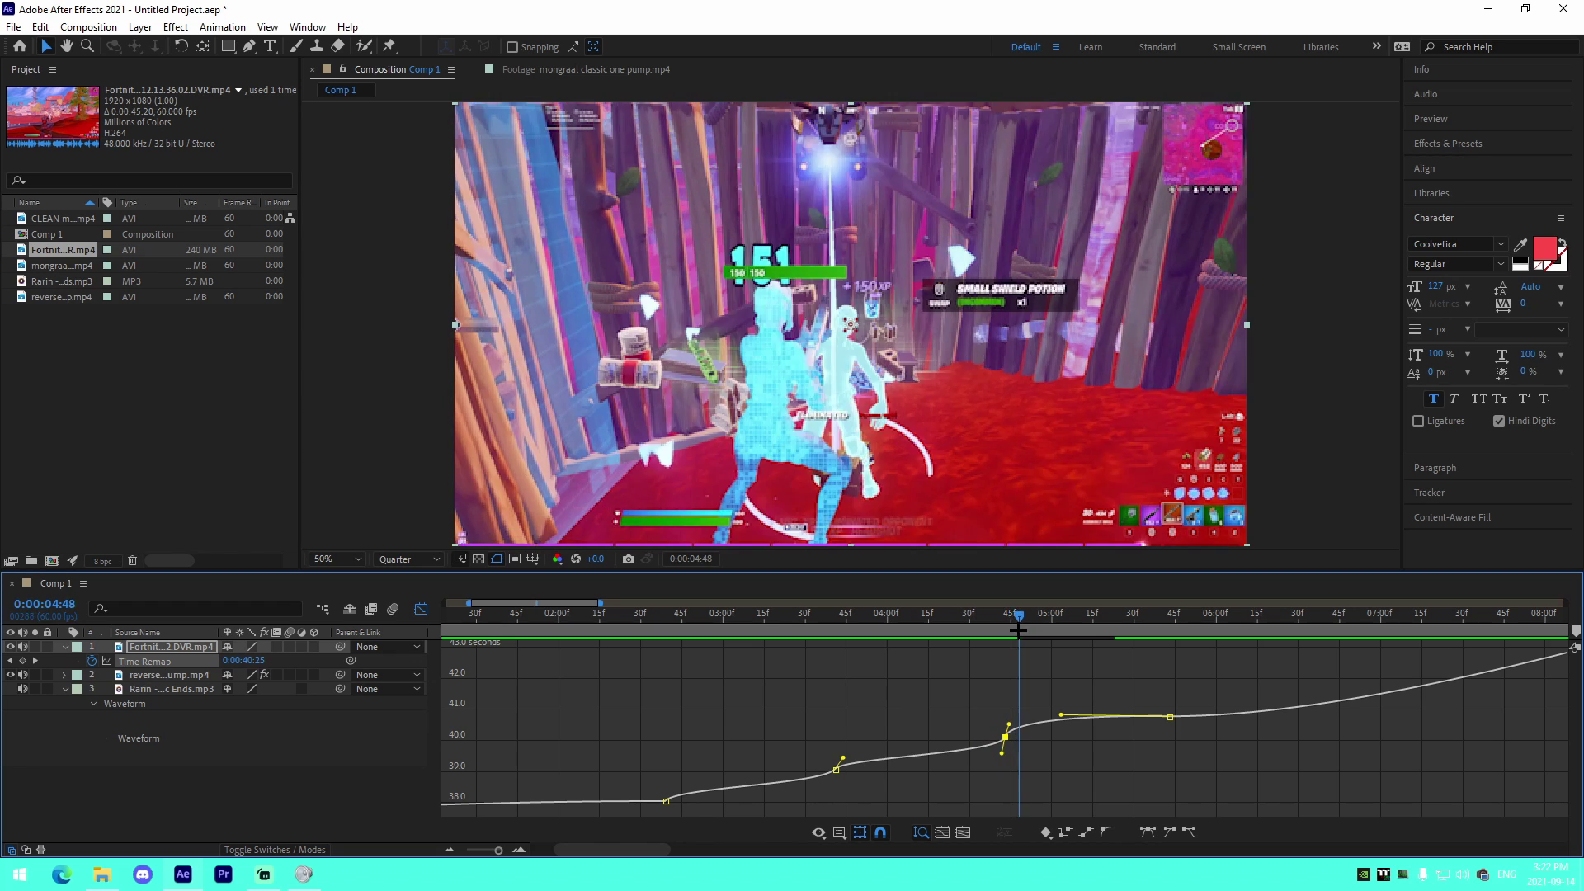
# Fine-tune the incoming handle of the kill keyframe on the Time Remap curve and preview the ramp
pyautogui.click(969, 618)
pyautogui.moveTo(1003, 752); pyautogui.dragTo(1037, 722)
pyautogui.click(520, 850)
pyautogui.click(646, 631)
pyautogui.press('space')
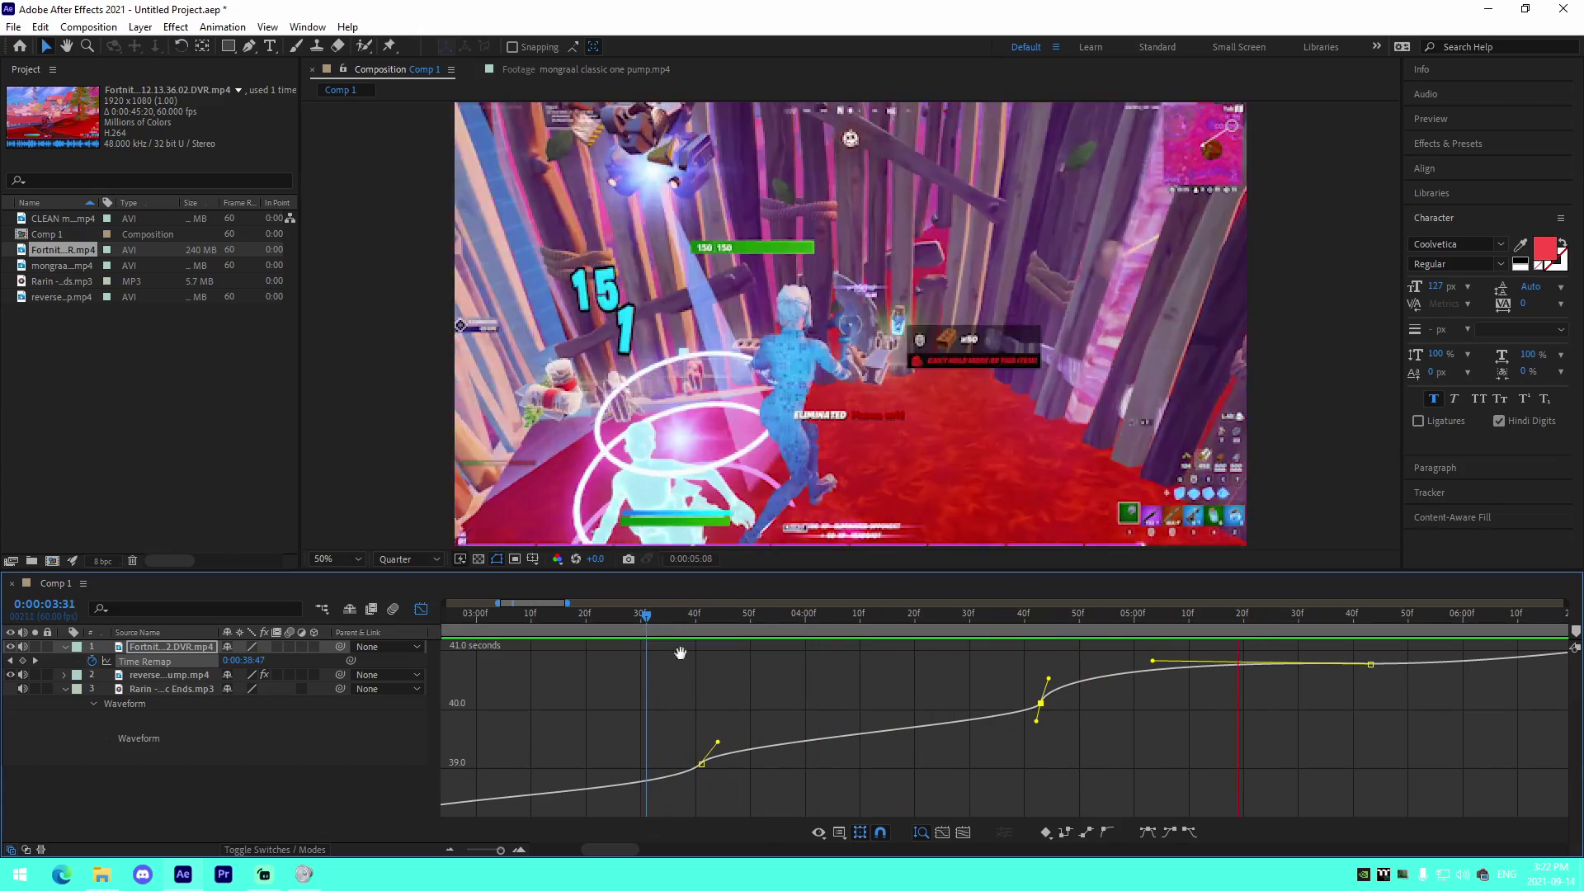
# Shorten the kill keyframe's outgoing handle to soften the slowdown that follows the kill
pyautogui.moveTo(1048, 685); pyautogui.dragTo(1069, 682)
pyautogui.moveTo(880, 631); pyautogui.dragTo(854, 632)
pyautogui.press('space')
pyautogui.moveTo(1069, 681); pyautogui.dragTo(1045, 691)
# Shorten the incoming handle of the last Time Remap keyframe and preview the slowdown after the kill
pyautogui.click(920, 614)
pyautogui.press('space')
pyautogui.moveTo(919, 615); pyautogui.dragTo(1235, 666)
pyautogui.click(969, 621)
pyautogui.press('space')
pyautogui.press('space')
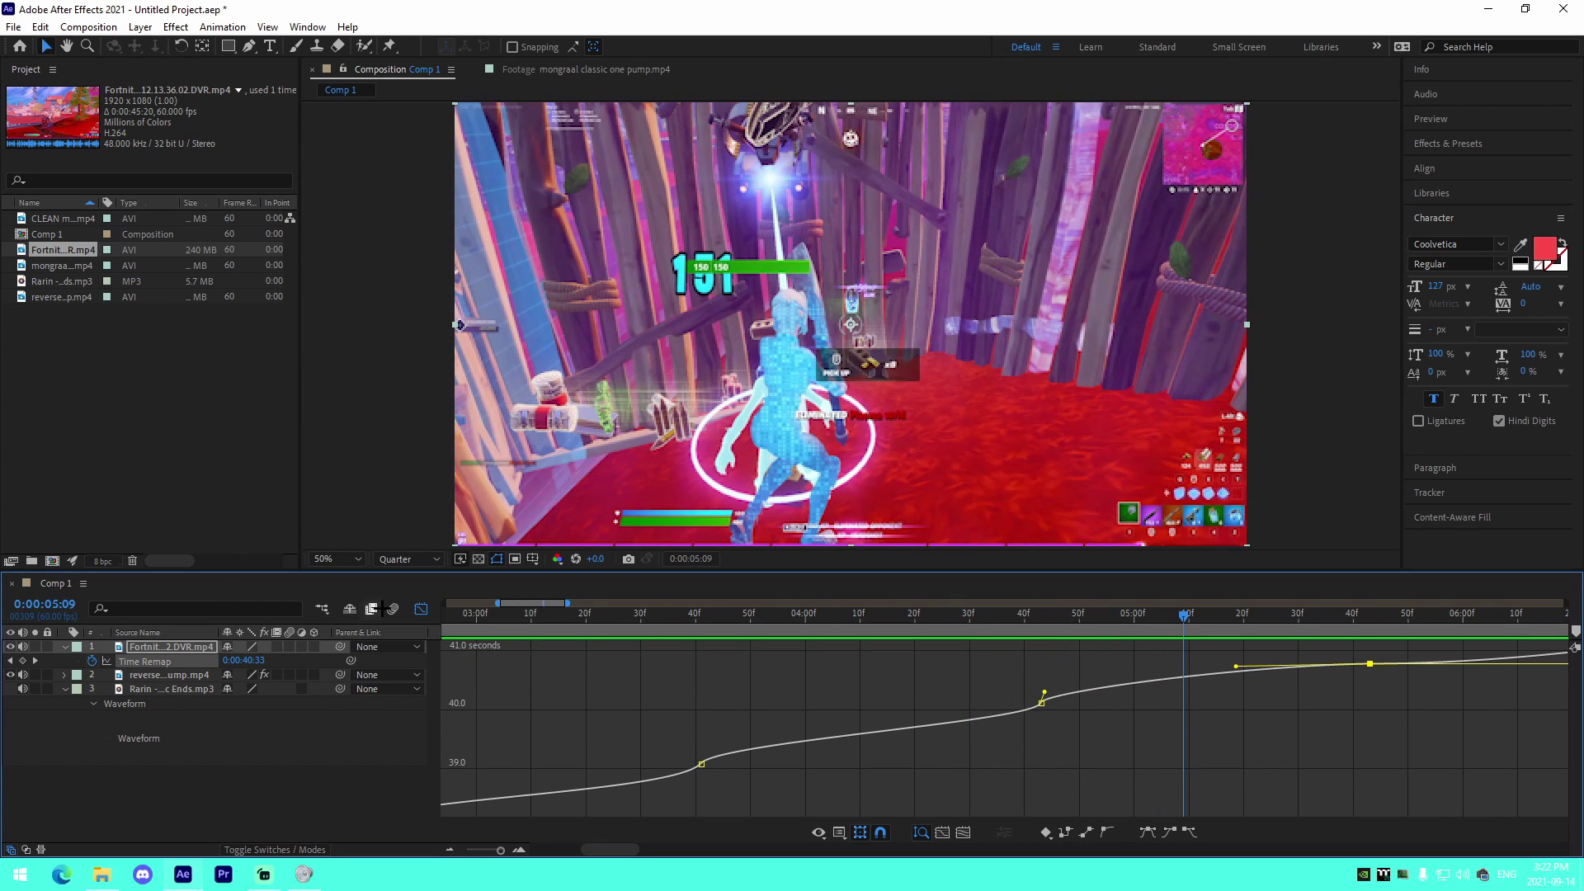
# Hide the Graph Editor, collapse the Fortnite clip's properties and deselect the layer
pyautogui.click(420, 609)
pyautogui.click(66, 647)
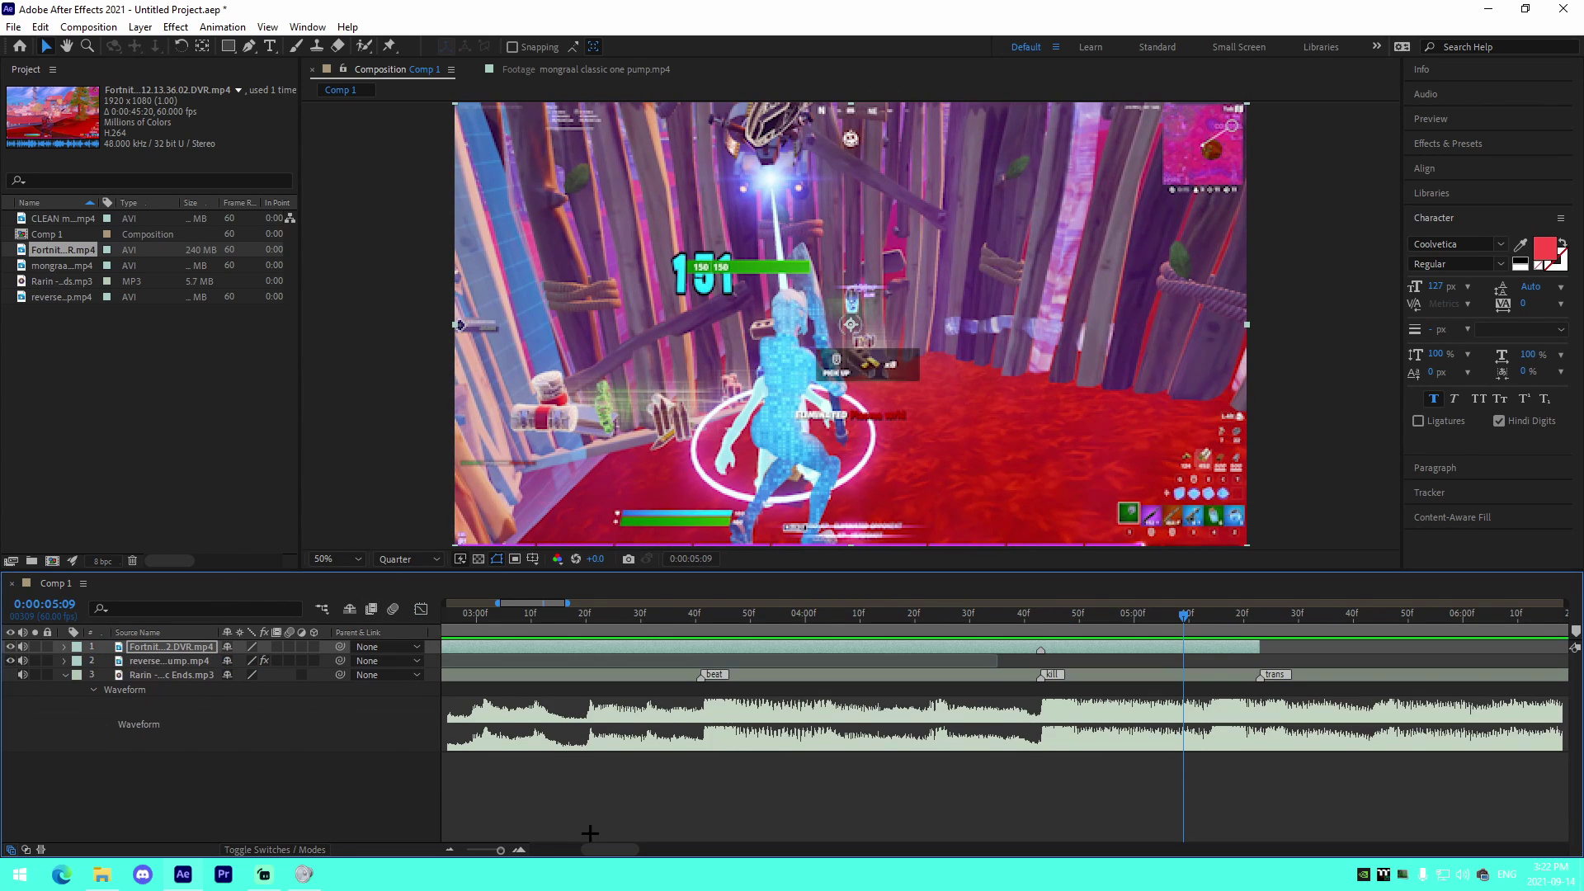
pyautogui.click(445, 850)
pyautogui.click(445, 849)
pyautogui.click(537, 816)
# Save the project to the Desktop as FlowTutorial
pyautogui.hotkey('ctrl', 's')
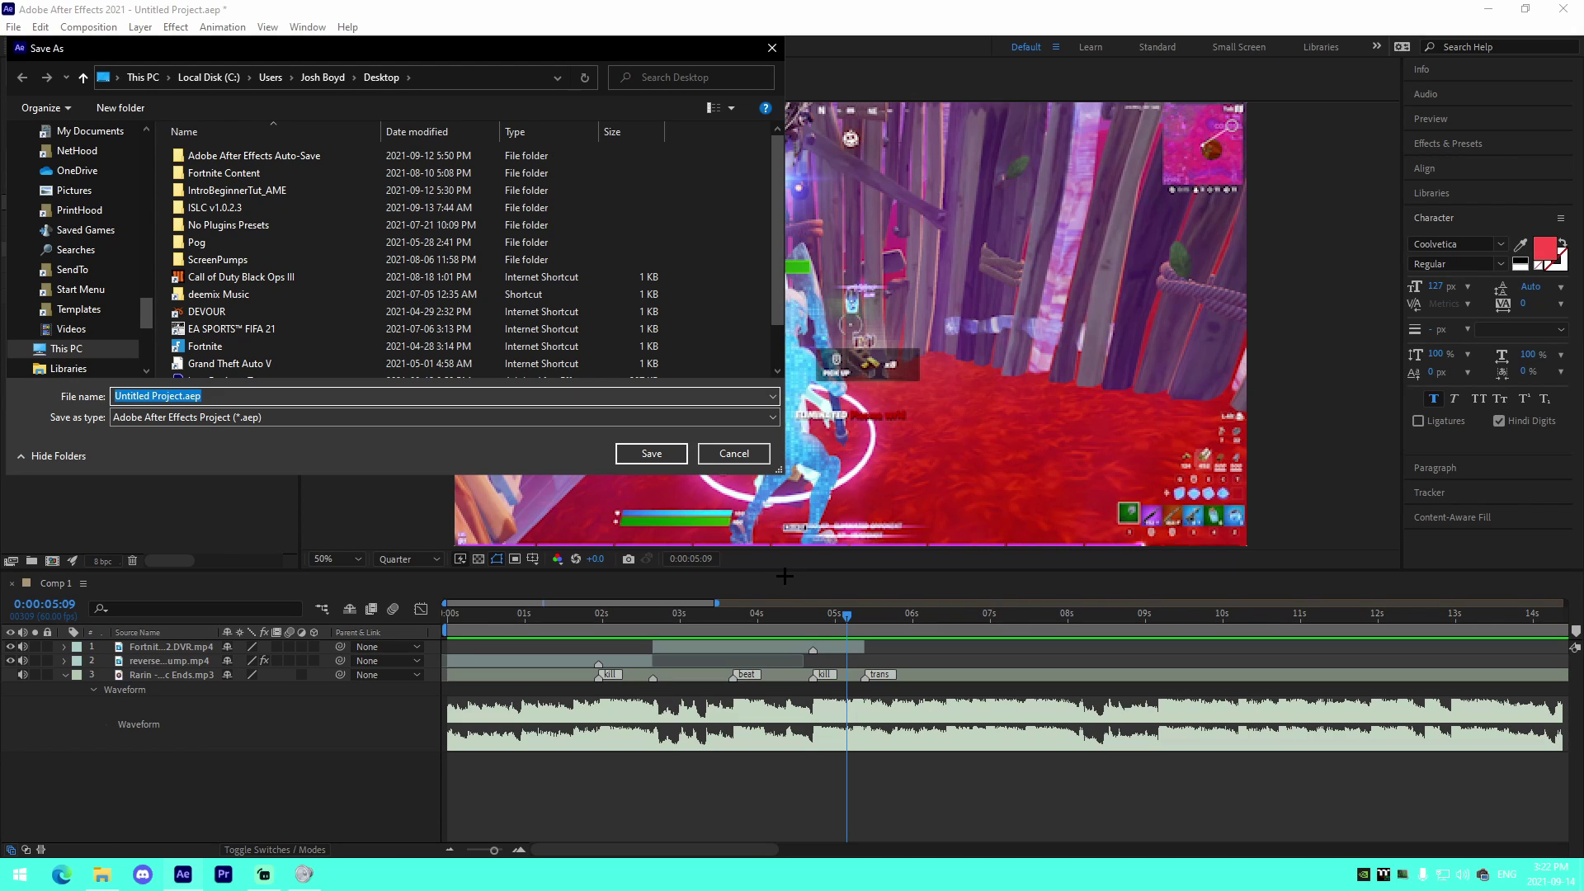
pyautogui.write('Flow')
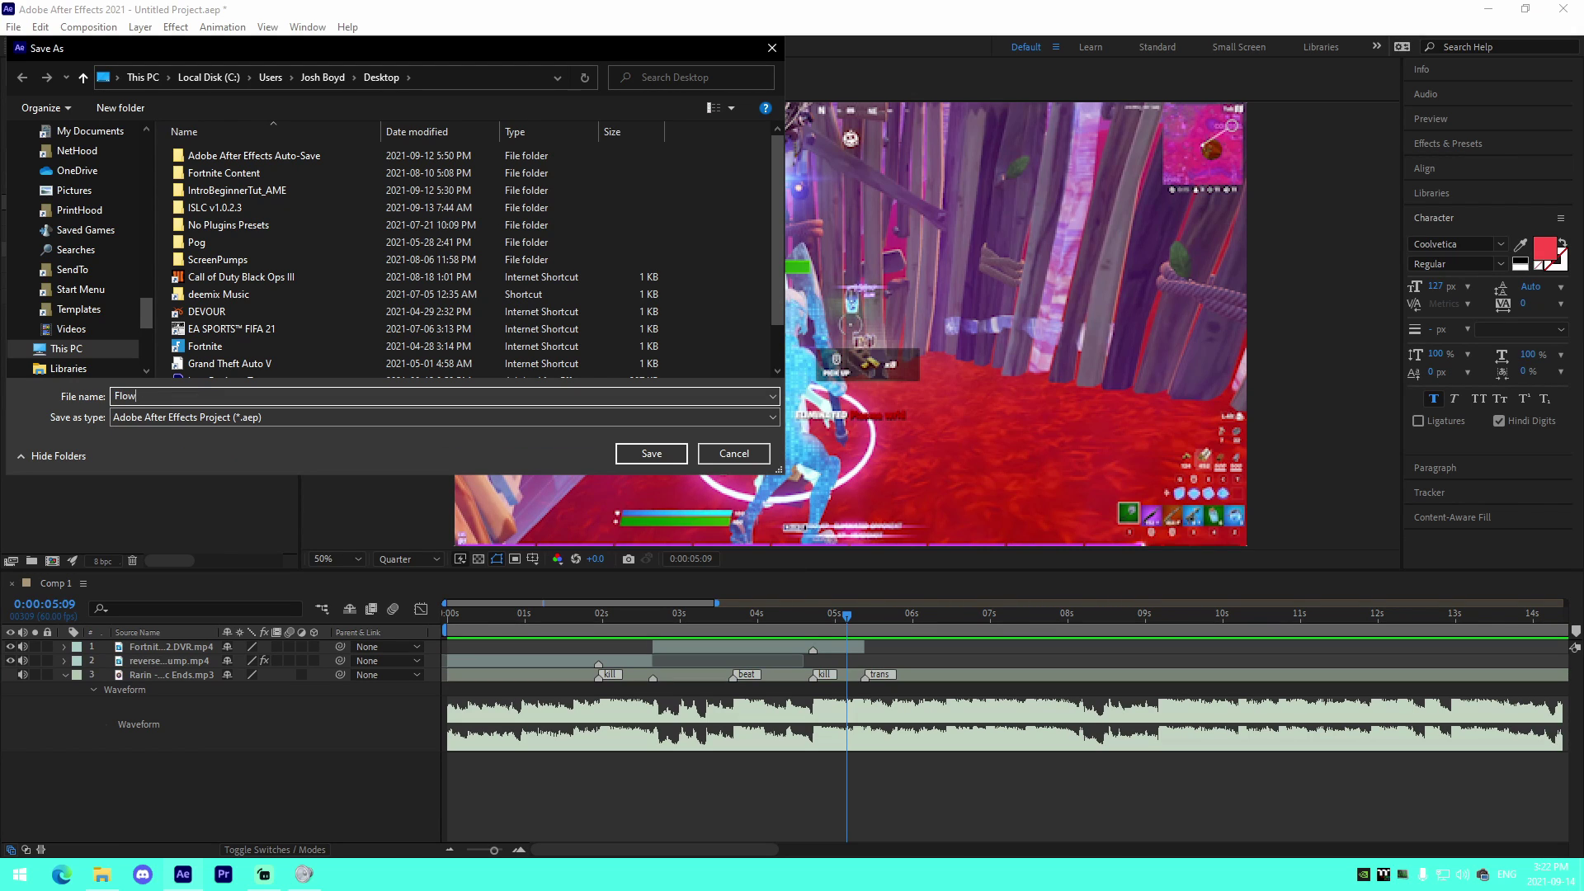
pyautogui.write('Tutorial')
pyautogui.press('Return')
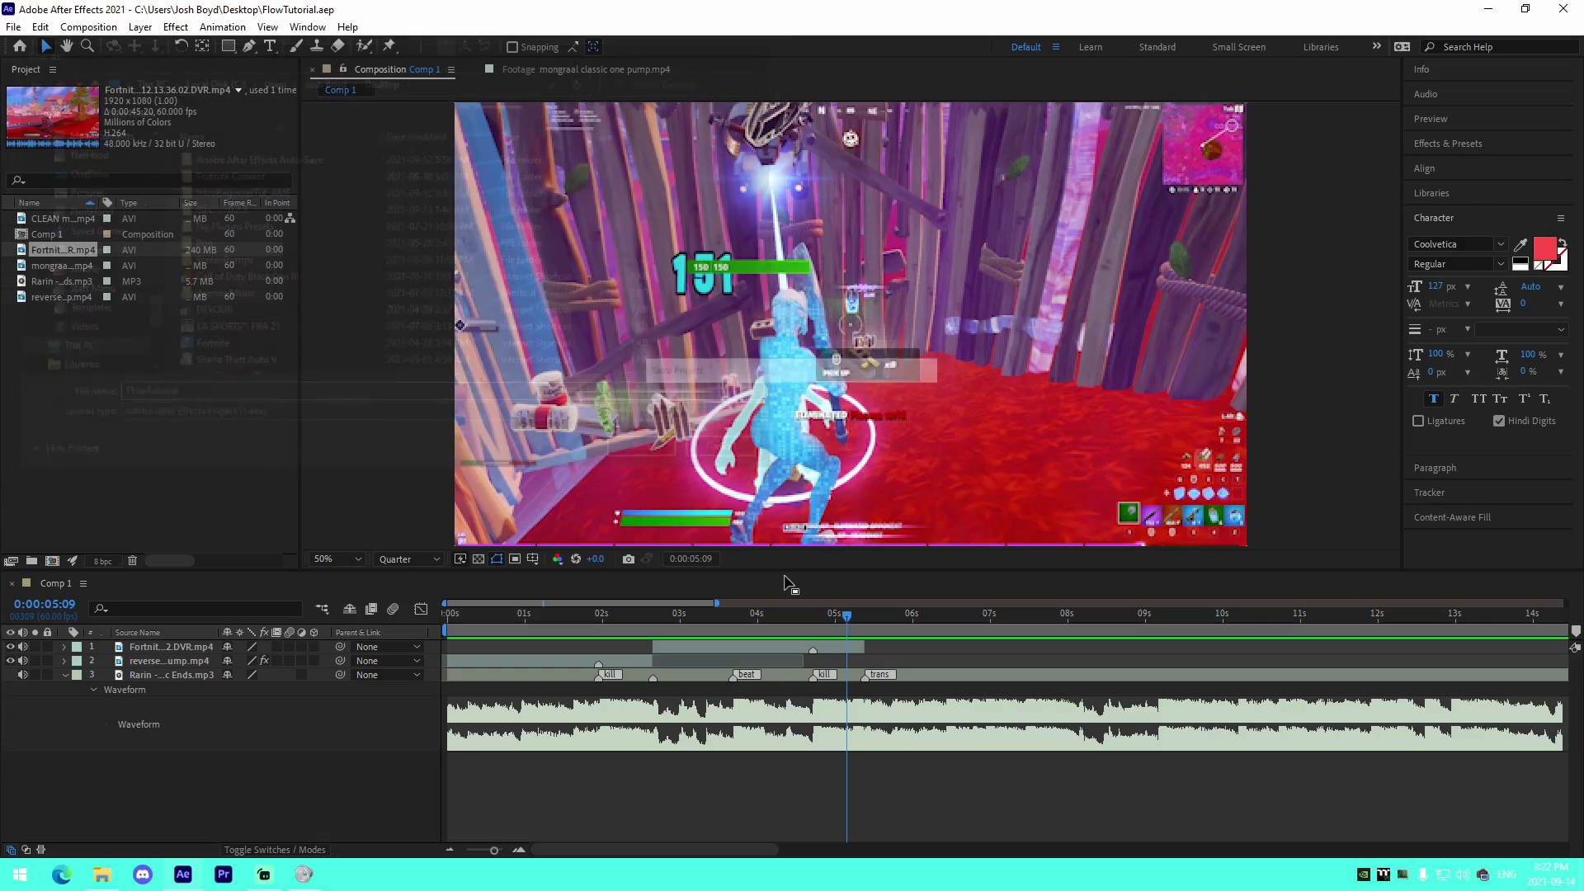
# Preview the time-remapped Fortnite clip against the music from just before its start
pyautogui.click(637, 615)
pyautogui.press('space')
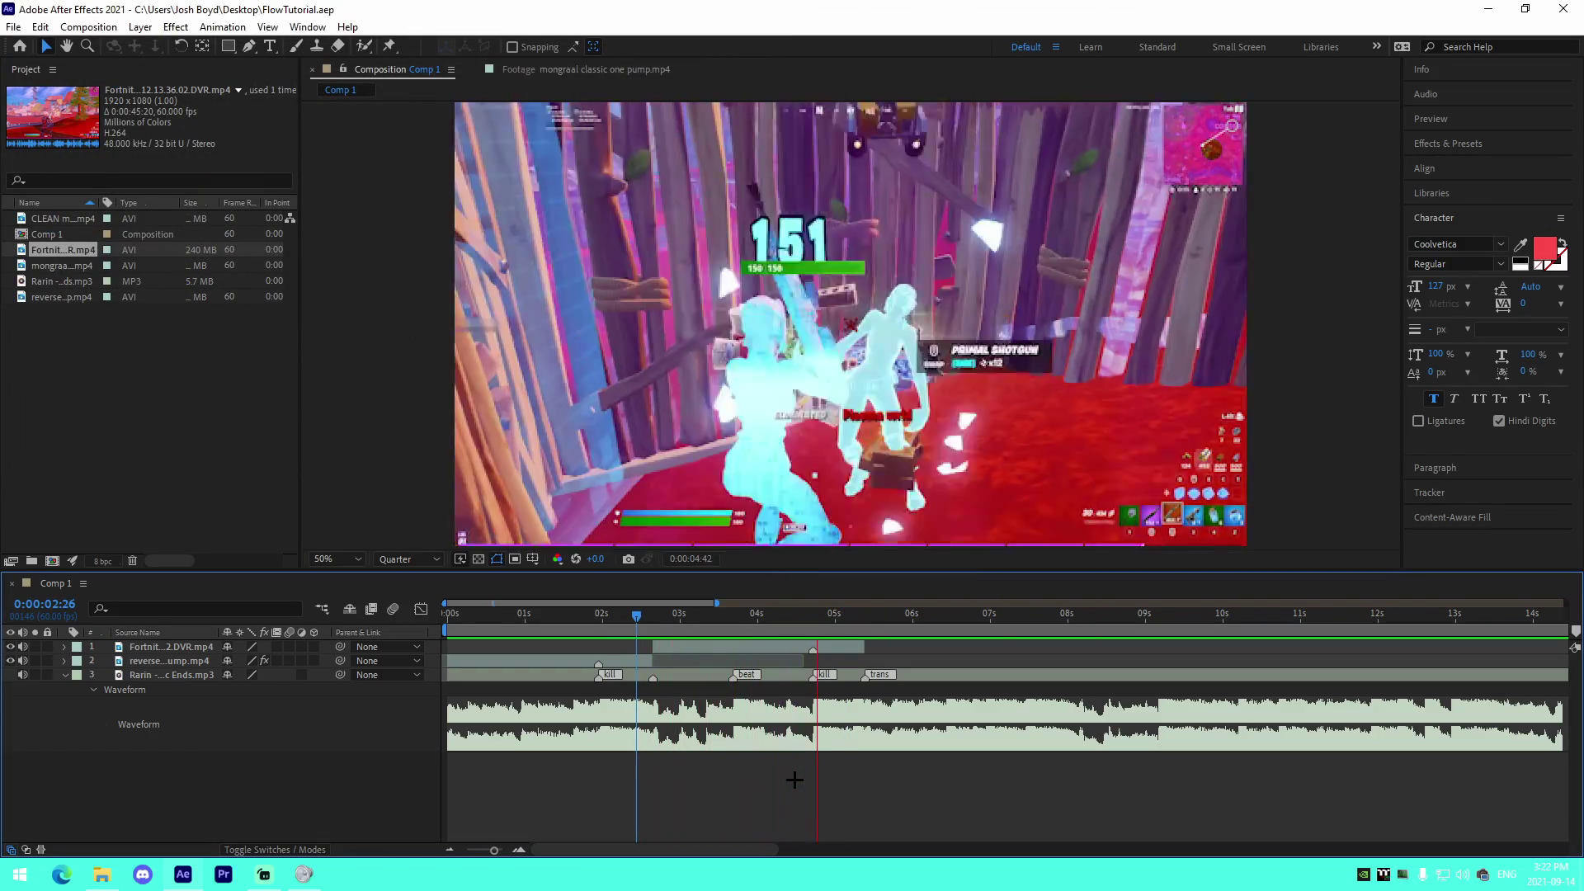
pyautogui.click(642, 615)
pyautogui.press('space')
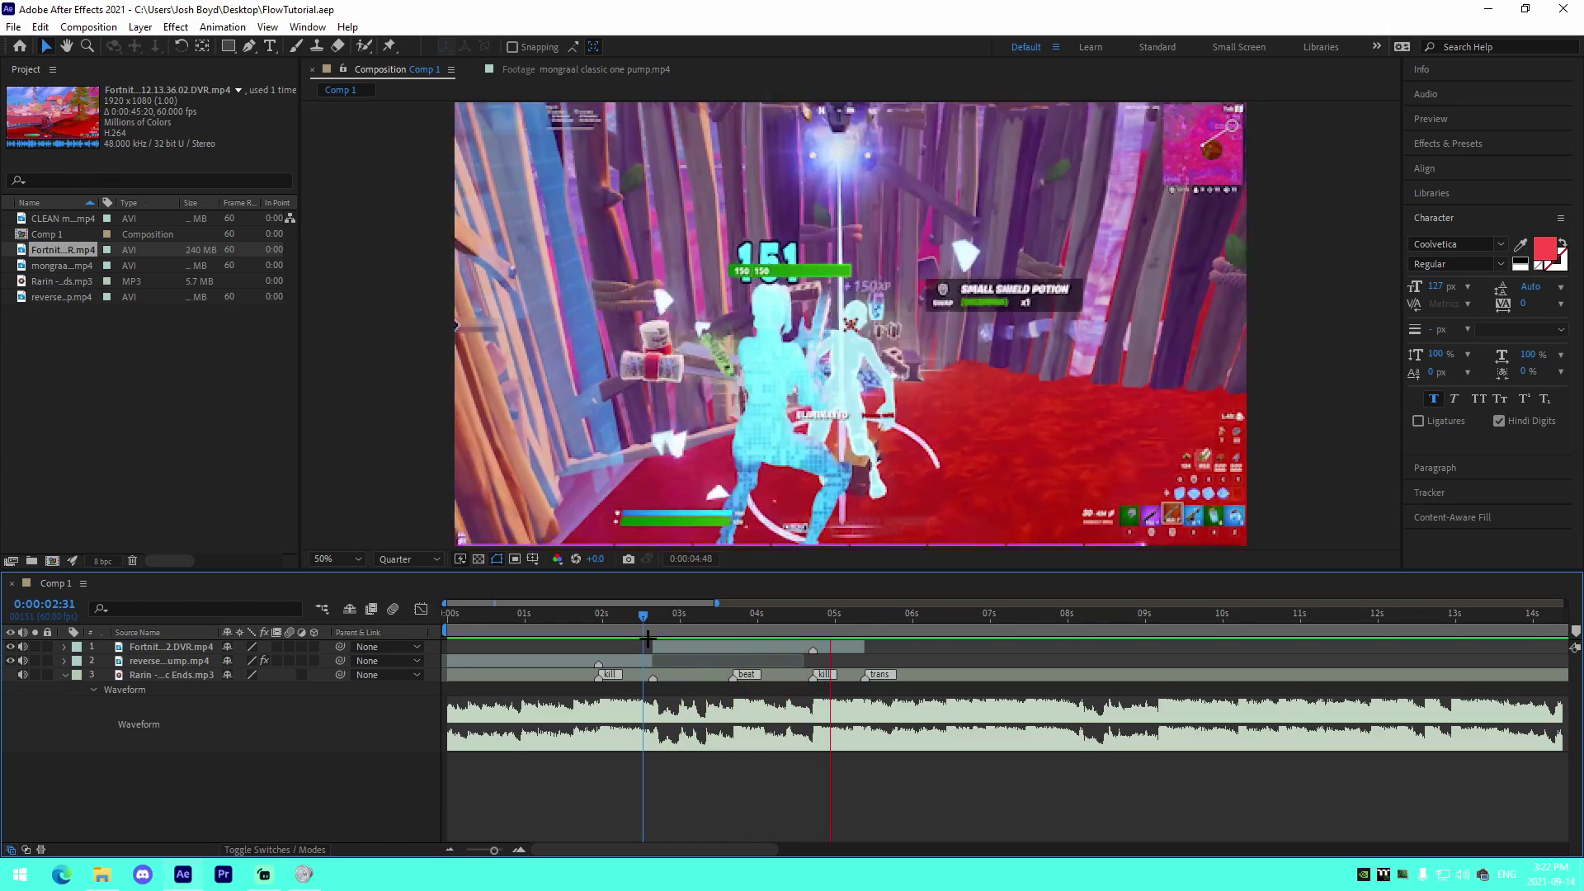
pyautogui.press('space')
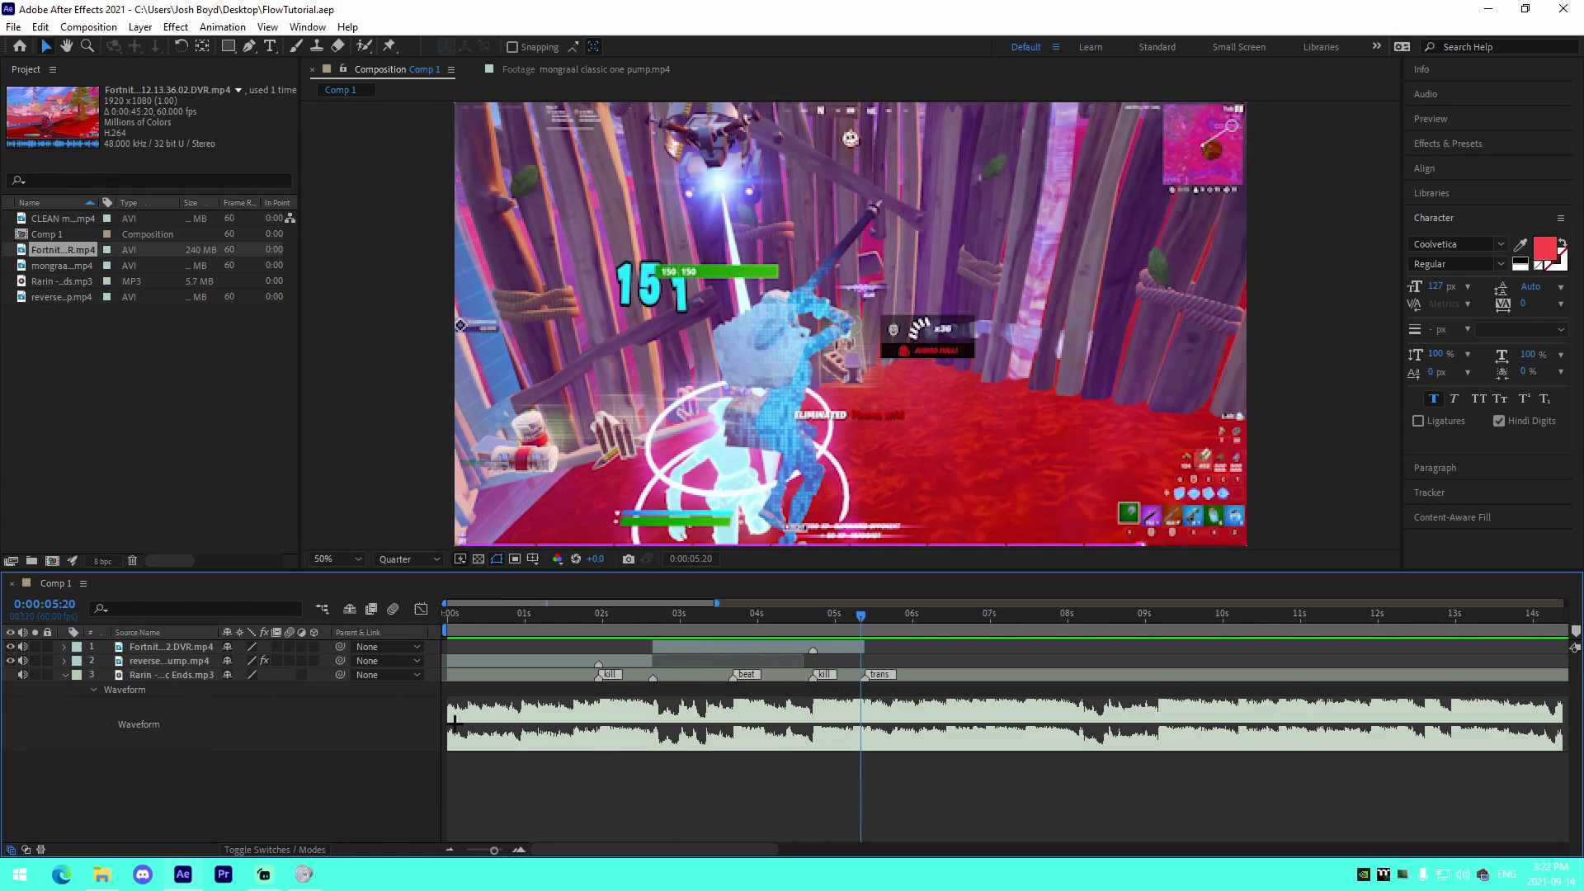
# Mute the Fortnite clip's audio and enable frame blending for the clip and the composition
pyautogui.click(22, 647)
pyautogui.moveTo(683, 622); pyautogui.dragTo(791, 633)
pyautogui.click(277, 647)
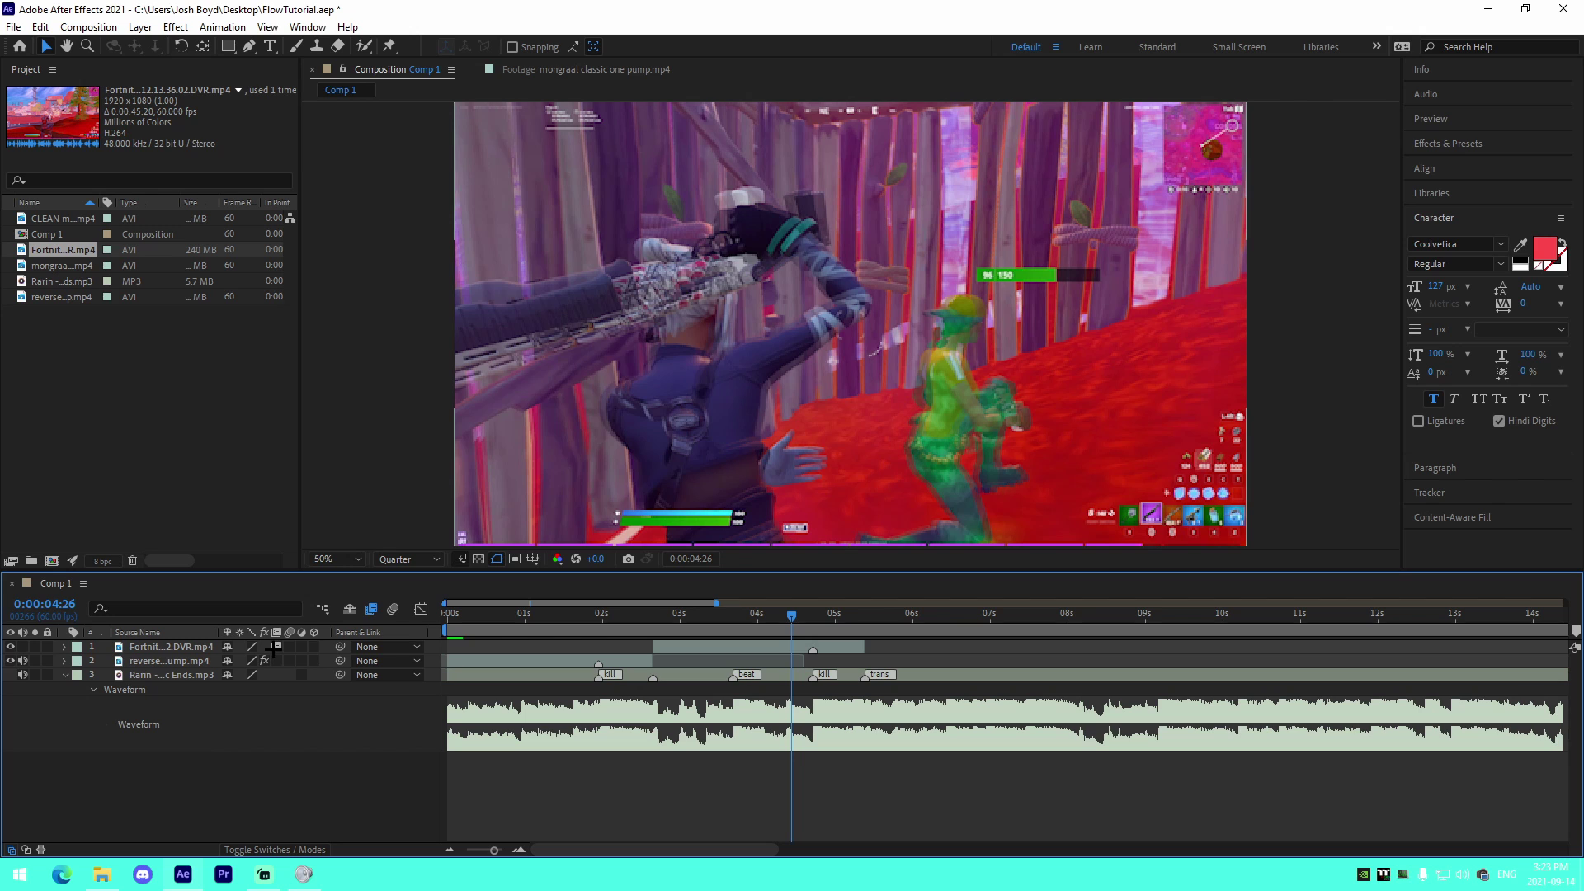
# Add an adjustment layer and cut off the part before the kill marker at 0:00:04:43
pyautogui.moveTo(661, 623); pyautogui.dragTo(815, 645)
pyautogui.click(841, 648)
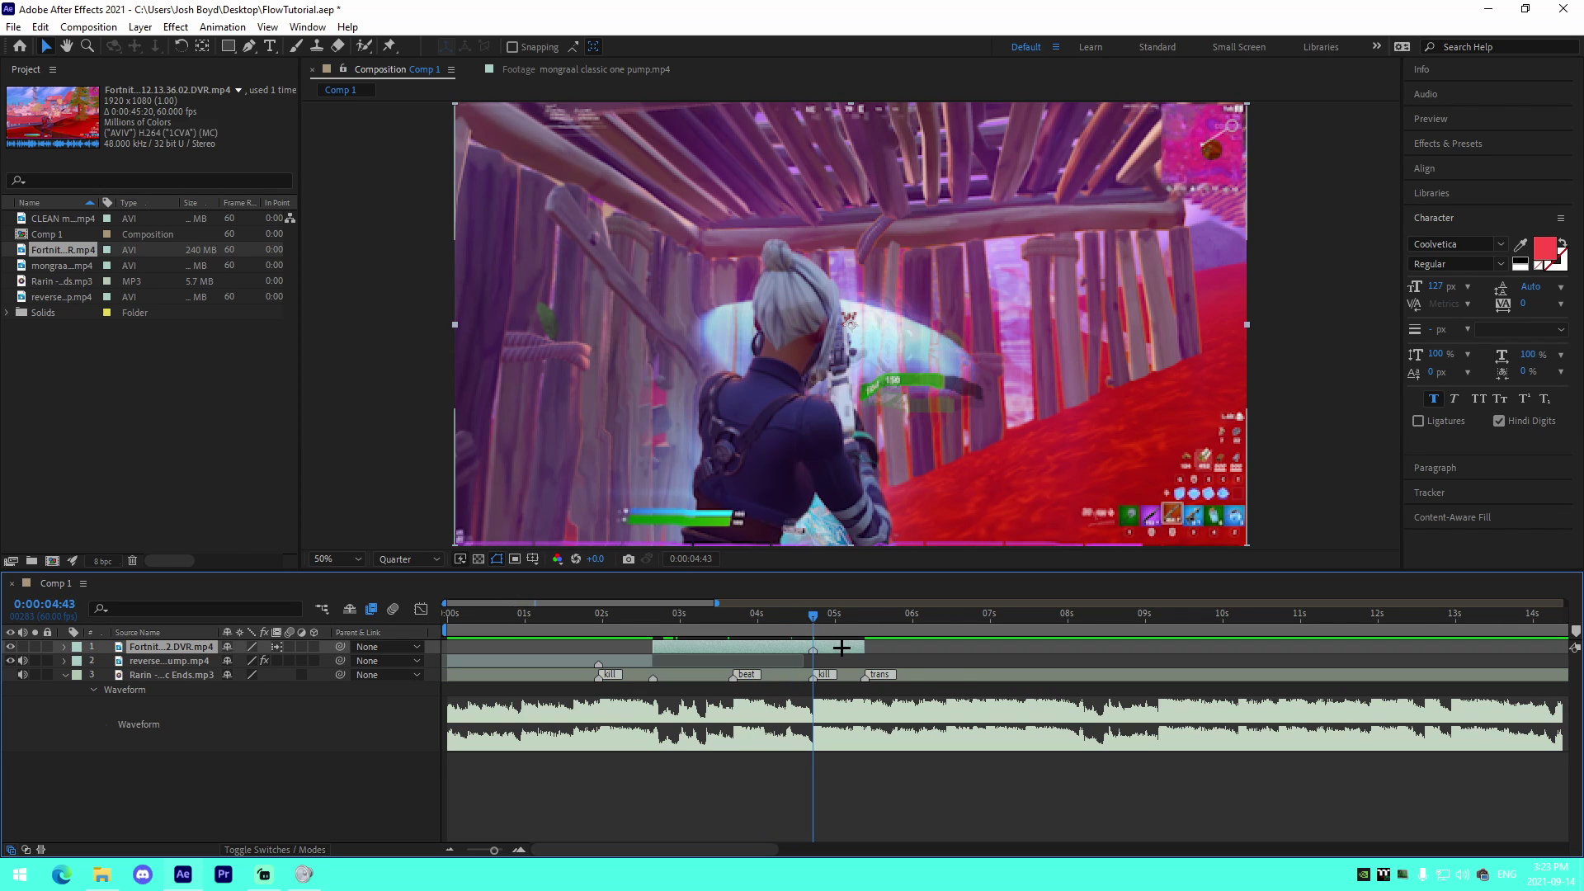
pyautogui.hotkey('ctrl', 'alt', 'y')
pyautogui.hotkey('ctrl', 'shift', 'd')
pyautogui.press('Delete')
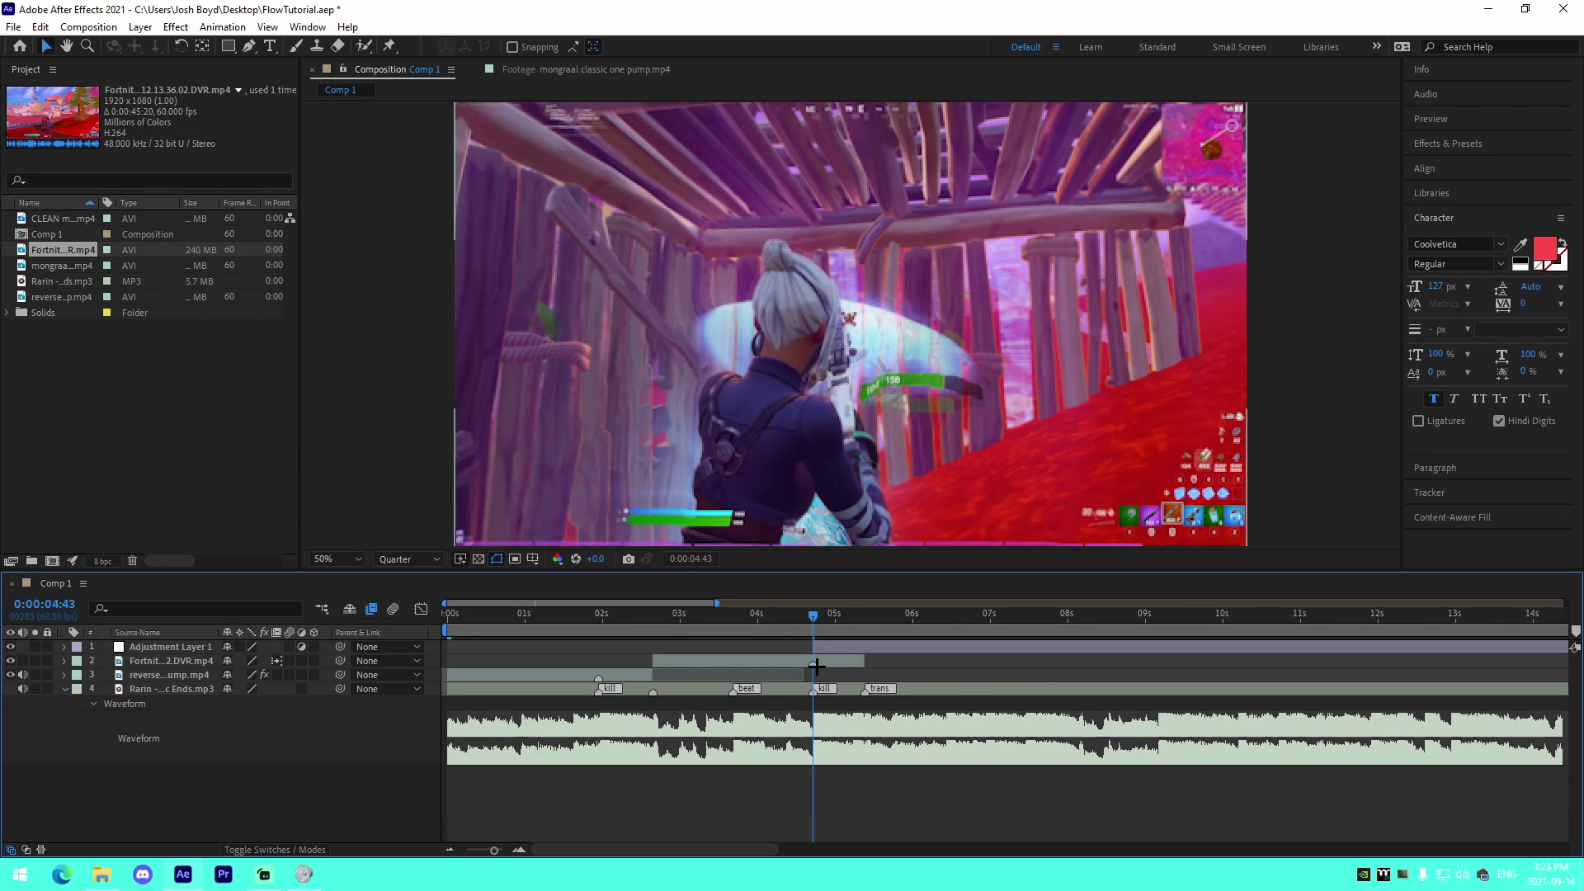
# Split the adjustment layer at the trans marker, 0:00:05:23, and delete the part after it
pyautogui.moveTo(814, 617); pyautogui.dragTo(864, 619)
pyautogui.click(880, 648)
pyautogui.hotkey('ctrl', 'shift', 'd')
pyautogui.press('Delete')
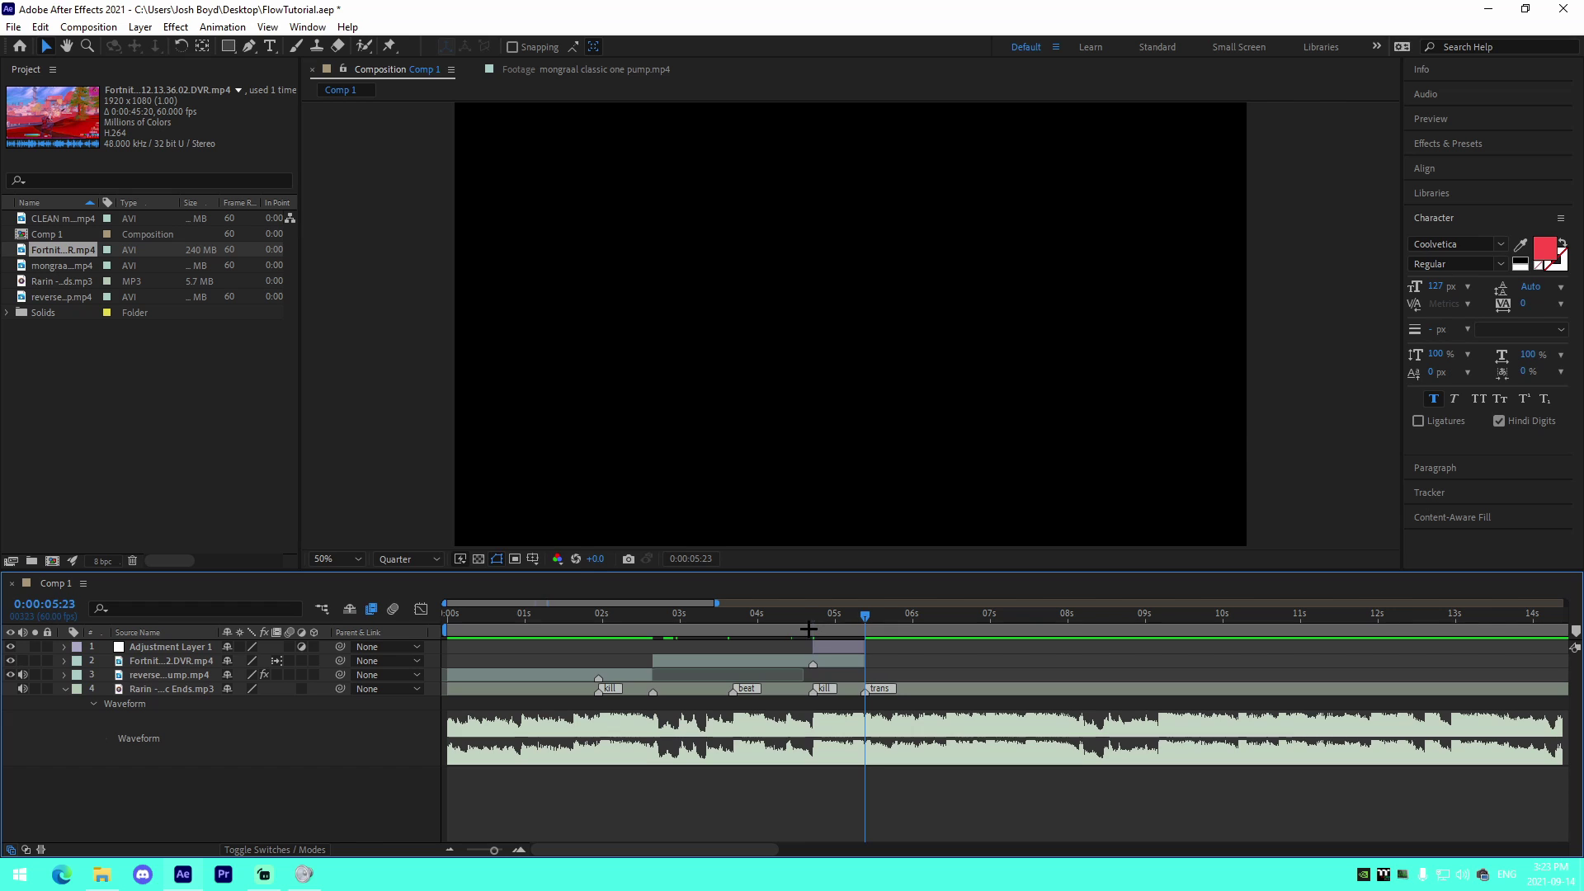
# Apply the JoshyyCleanImpact2.ffx preset from the AE IMPACTS folder to the adjustment layer at the kill marker, 0:00:04:43
pyautogui.press('j')
pyautogui.click(223, 28)
pyautogui.click(248, 64)
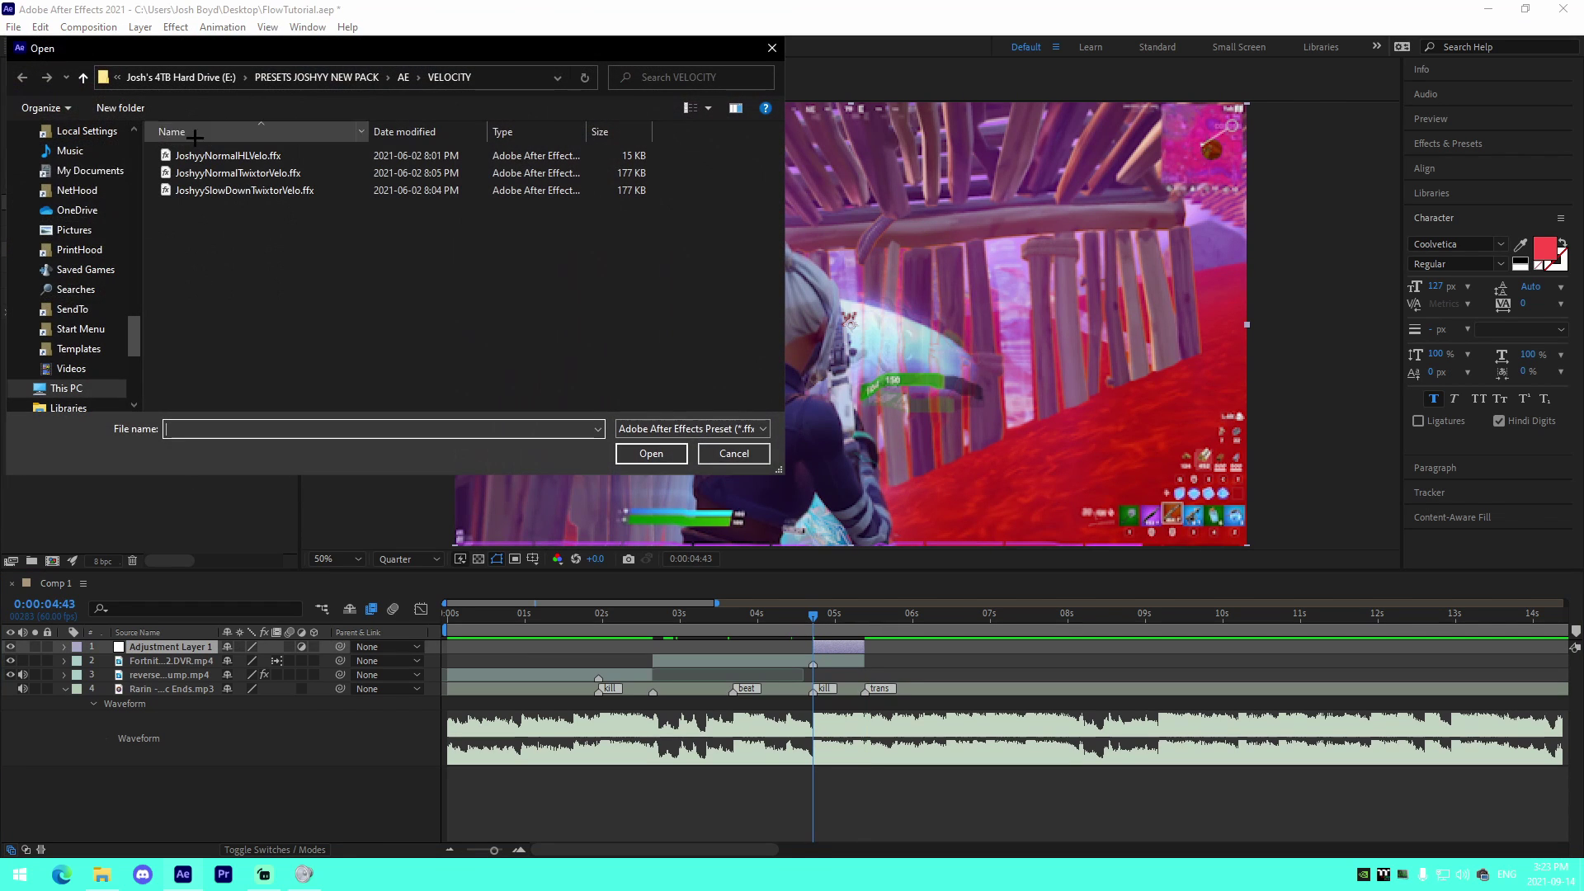
pyautogui.moveTo(132, 283); pyautogui.dragTo(145, 146)
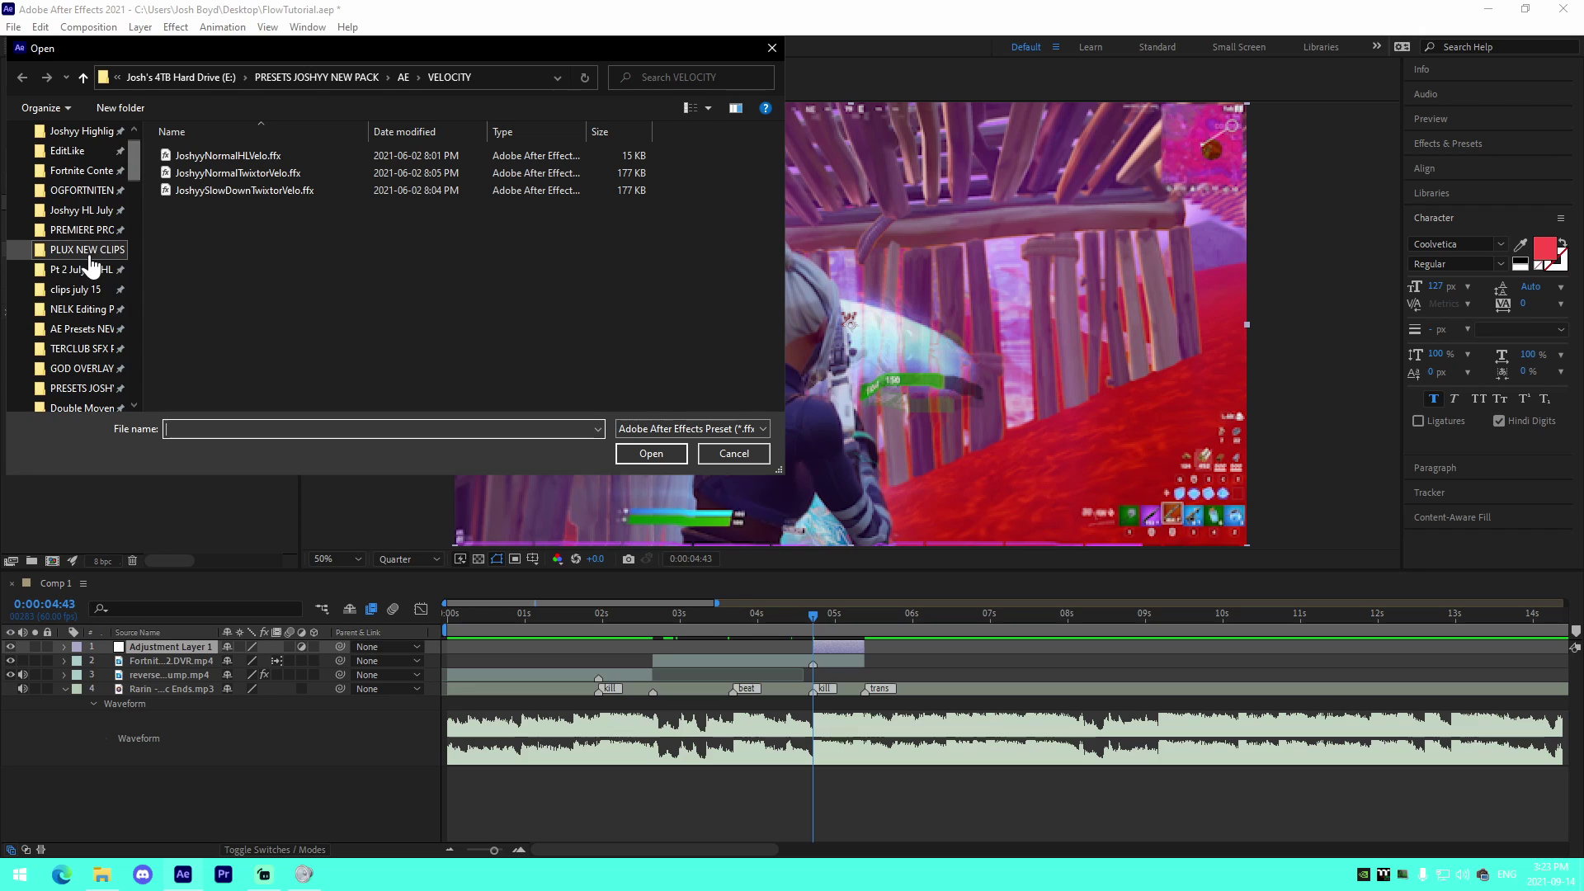
pyautogui.scroll(2, 73, 309)
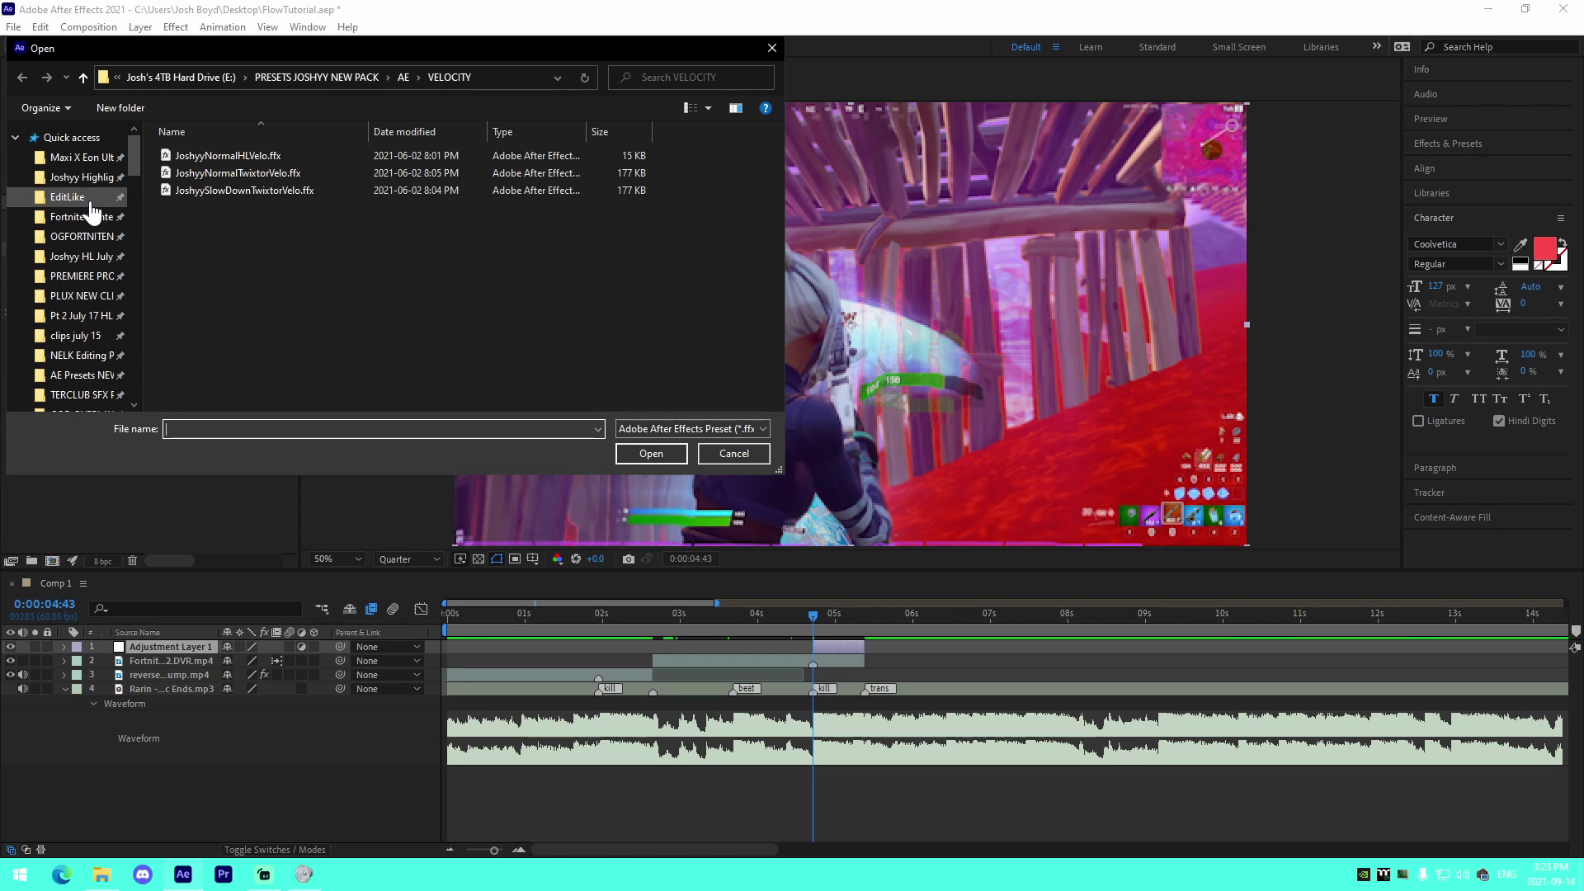
pyautogui.scroll(-1, 76, 371)
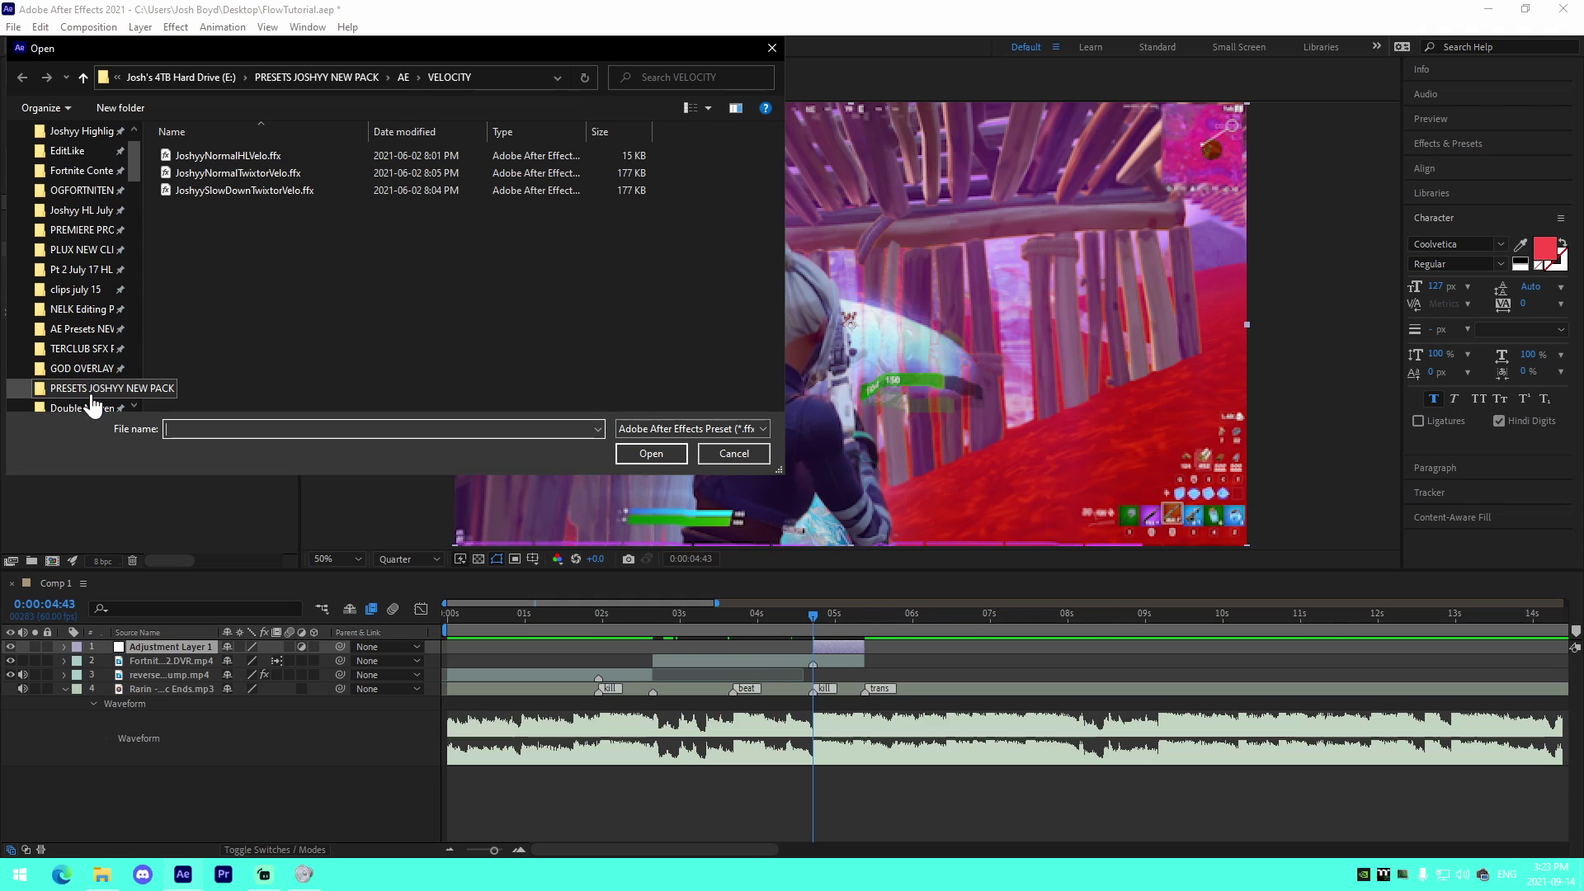
pyautogui.click(82, 387)
pyautogui.doubleClick(202, 176)
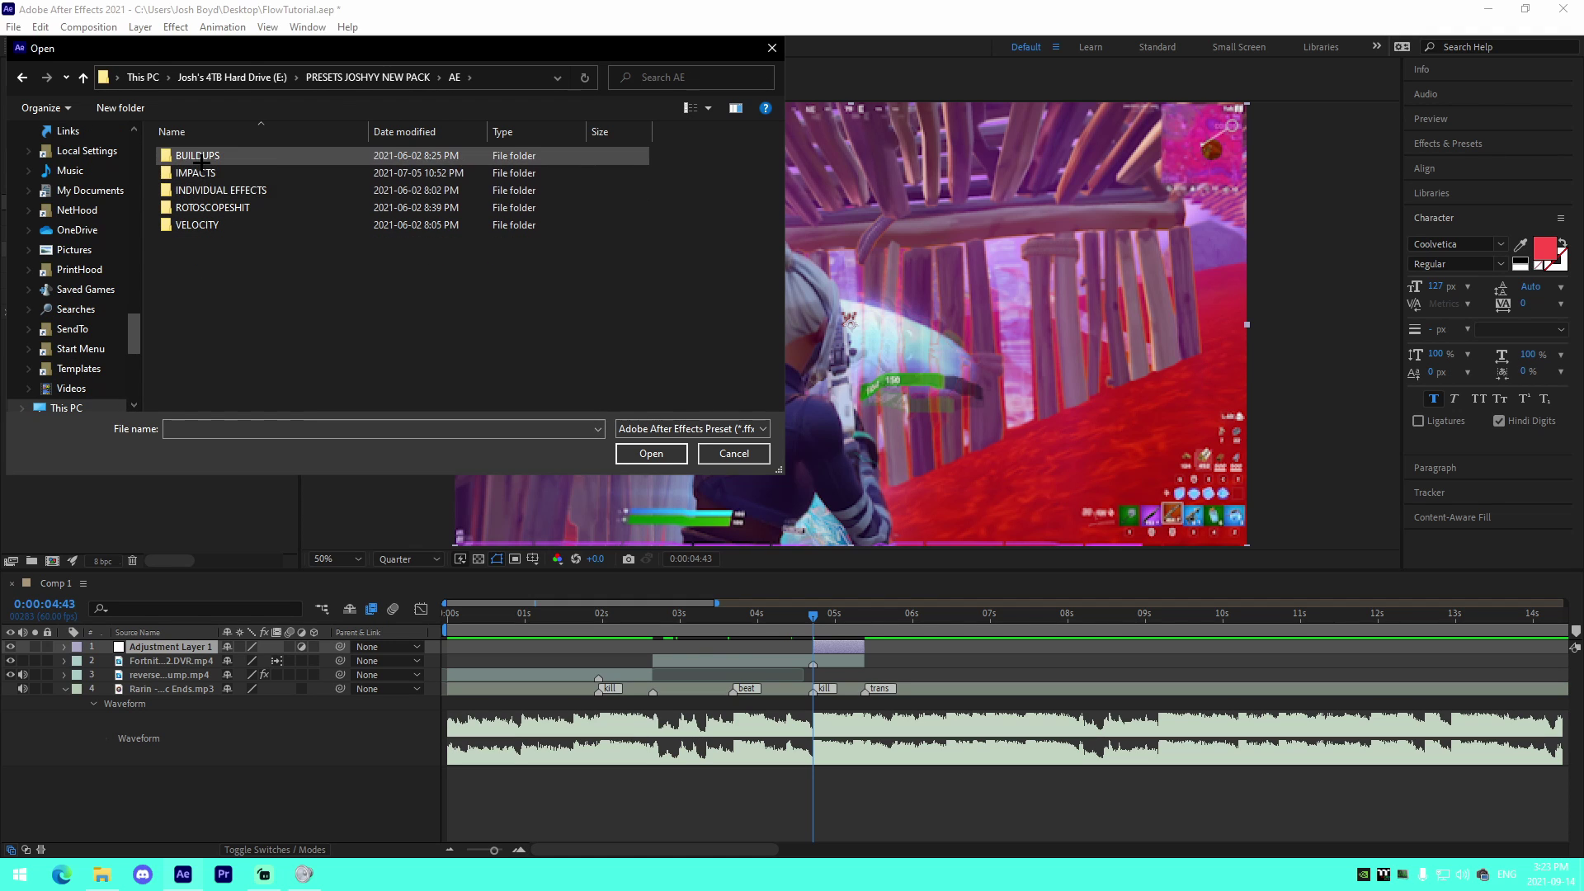
pyautogui.doubleClick(219, 174)
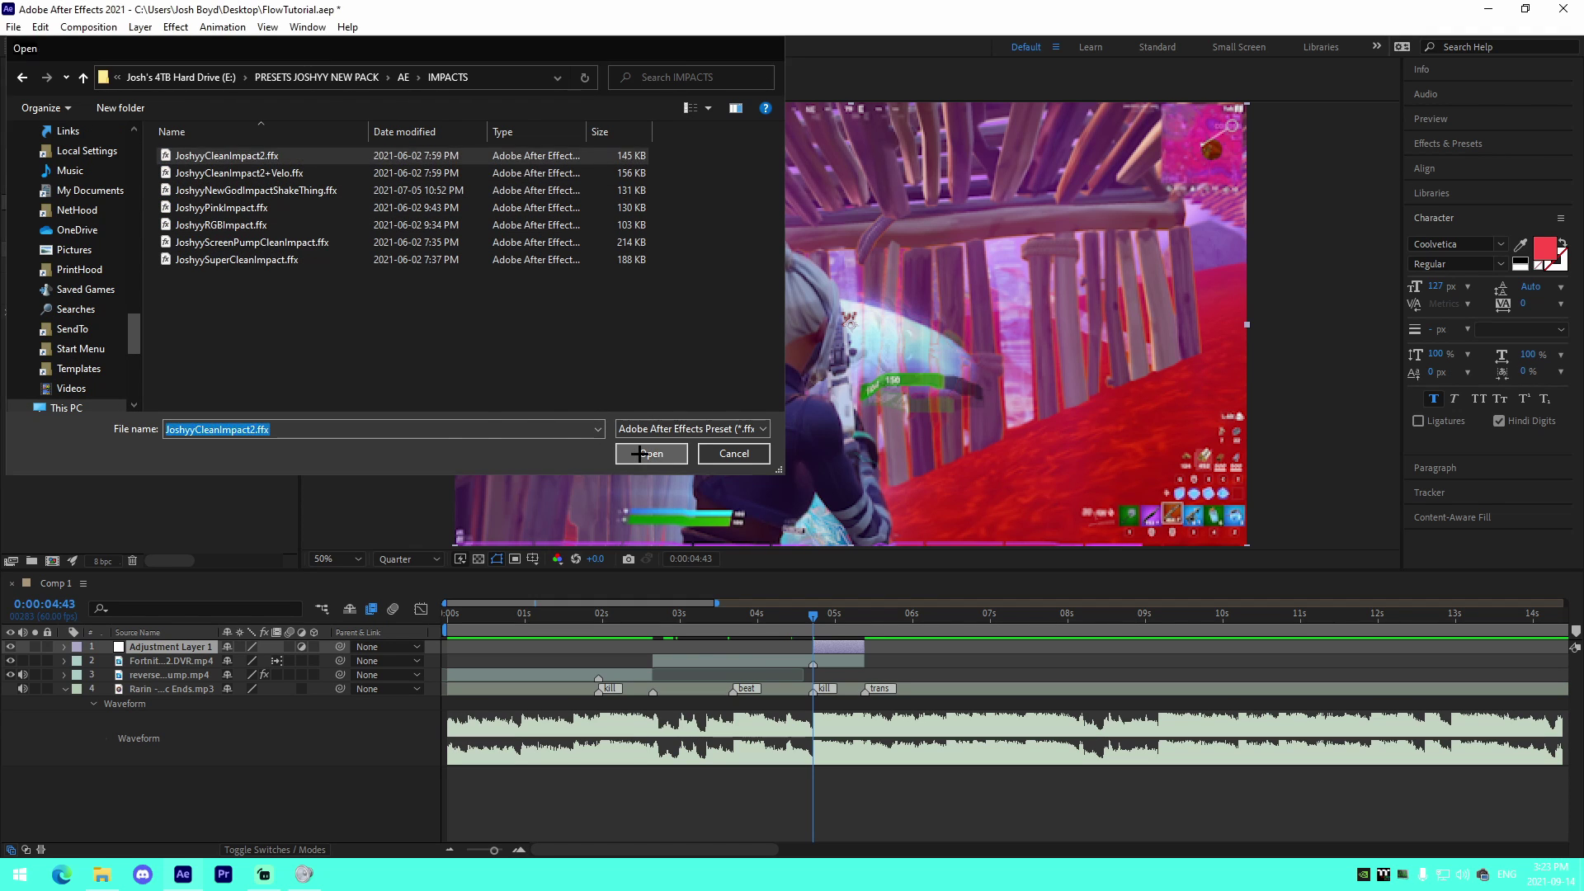
pyautogui.click(651, 454)
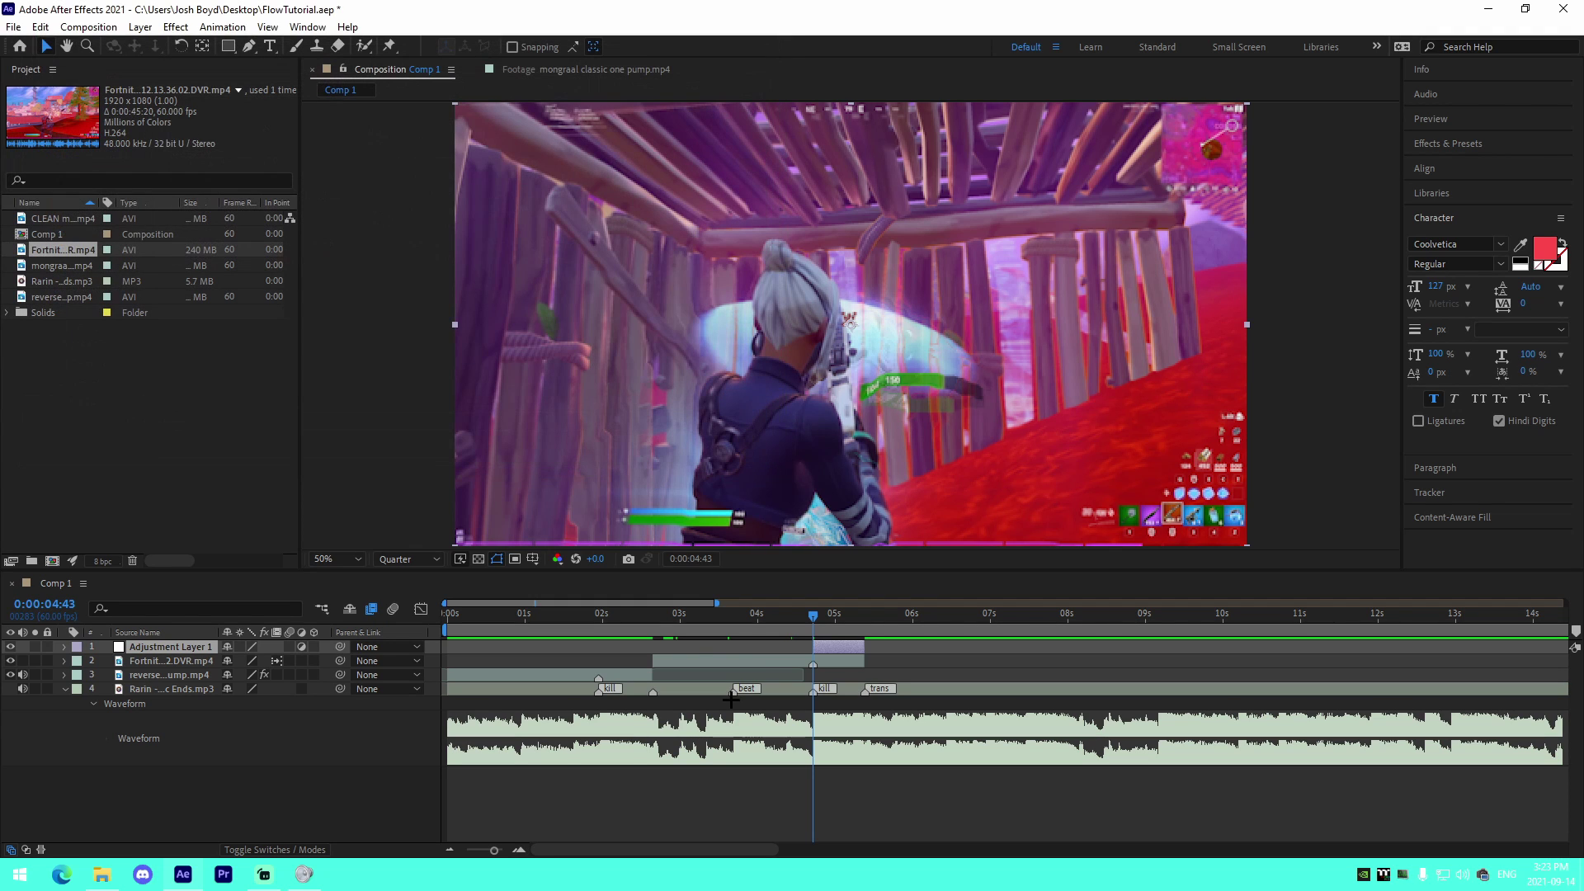
# Shift the preset's keyframes on the adjustment layer slightly earlier onto the kill marker and collapse the layer's properties
pyautogui.click(519, 850)
pyautogui.moveTo(784, 655); pyautogui.dragTo(1048, 731)
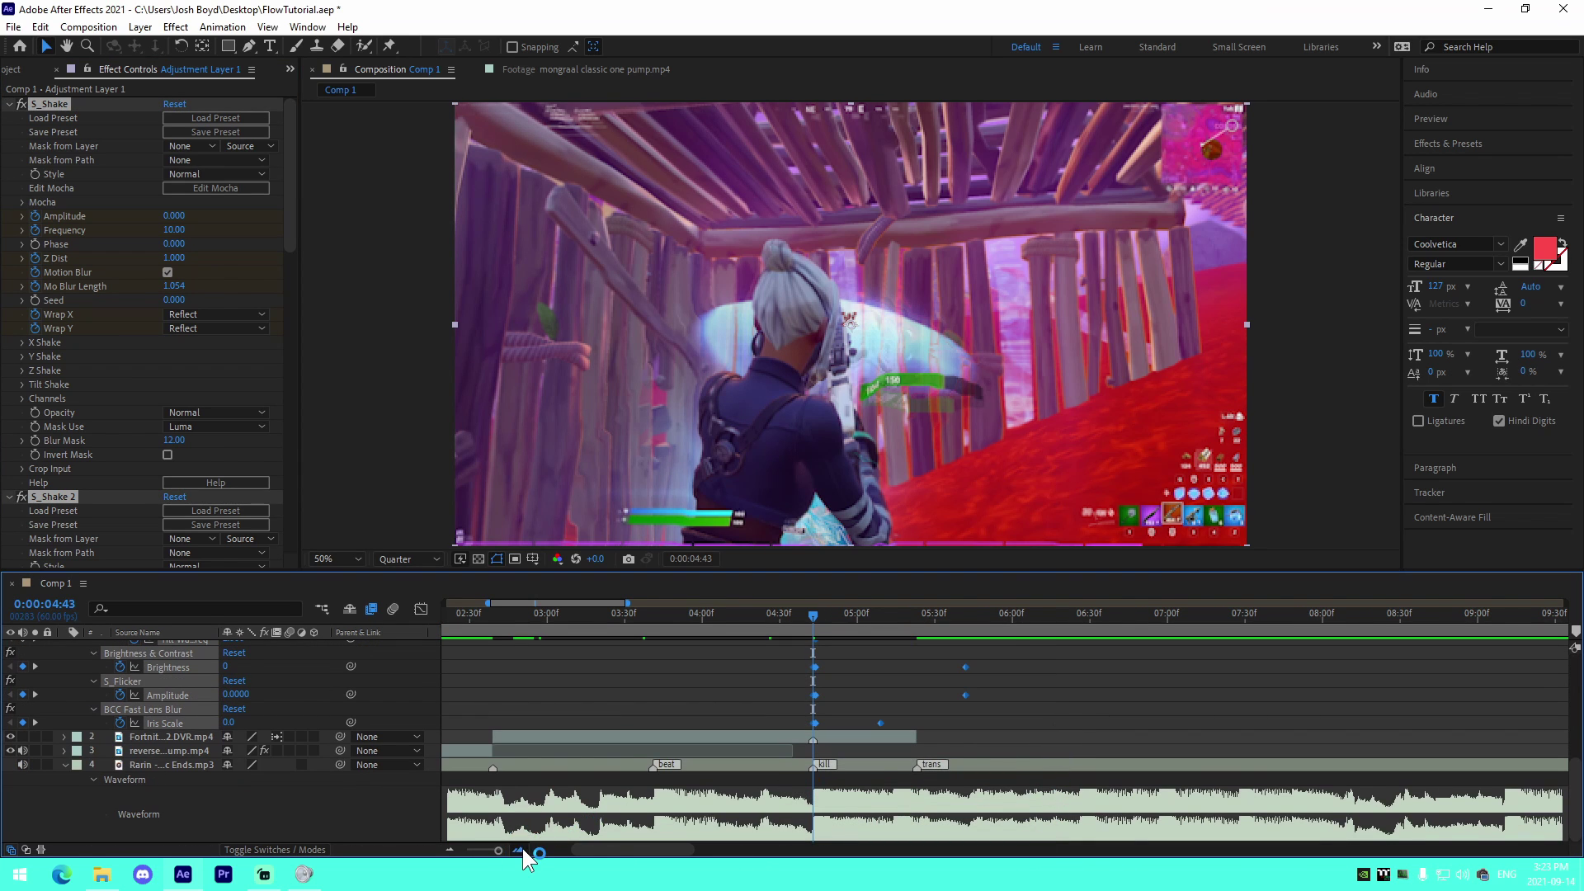
pyautogui.click(521, 849)
pyautogui.click(521, 849)
pyautogui.moveTo(811, 720); pyautogui.dragTo(804, 720)
pyautogui.scroll(5, 846, 712)
pyautogui.scroll(3, 845, 712)
# Preview the impact effect on the adjustment layer with the music from shortly before the kill marker
pyautogui.click(783, 628)
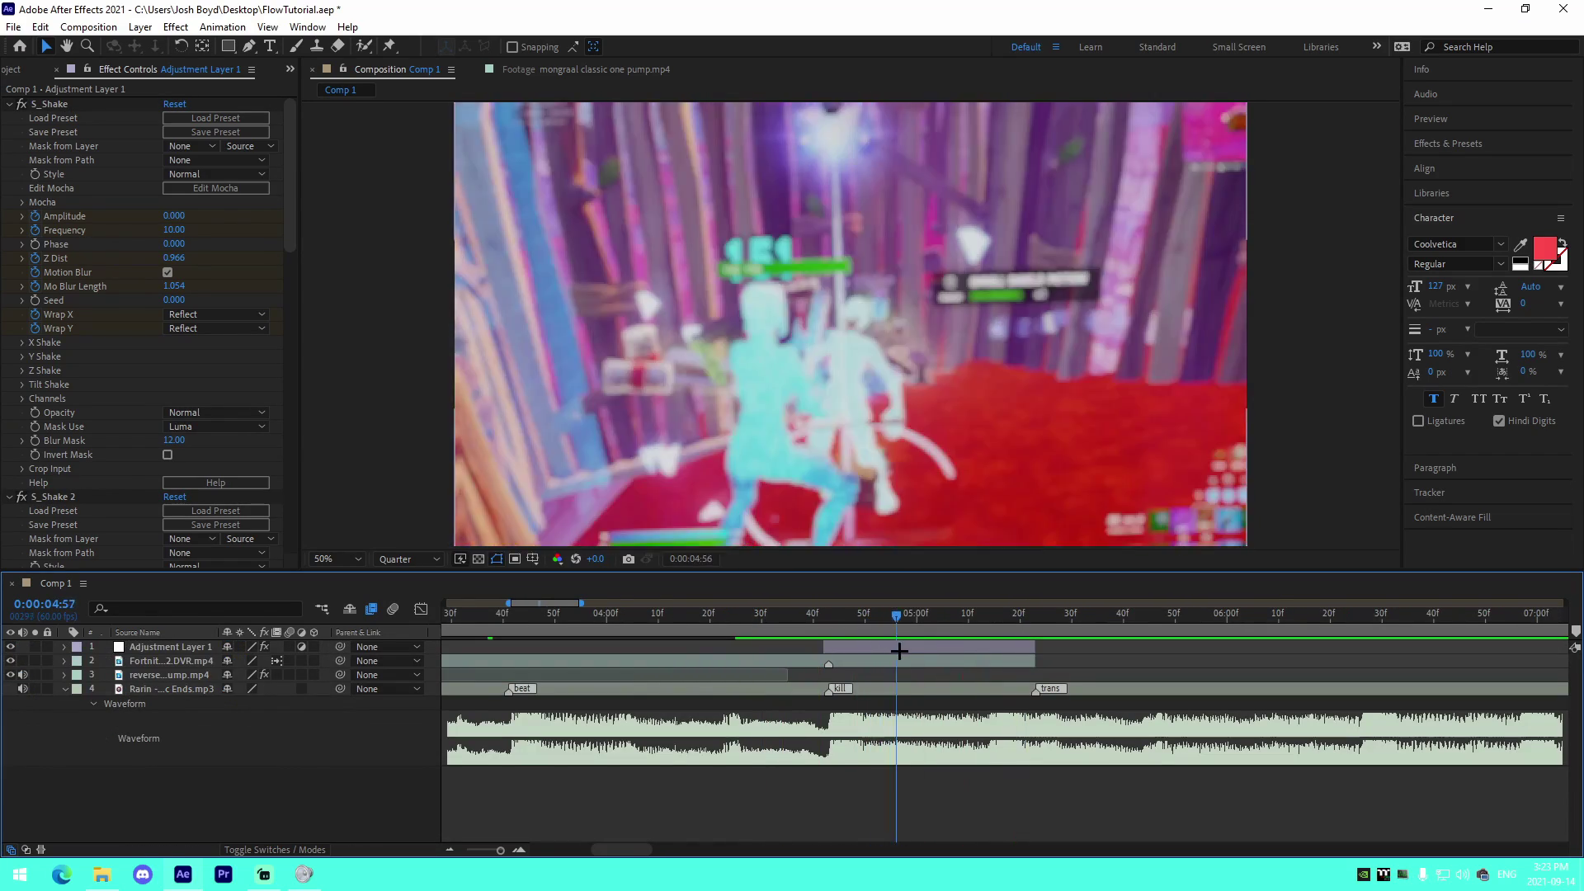
pyautogui.moveTo(899, 651); pyautogui.dragTo(751, 671)
pyautogui.press('space')
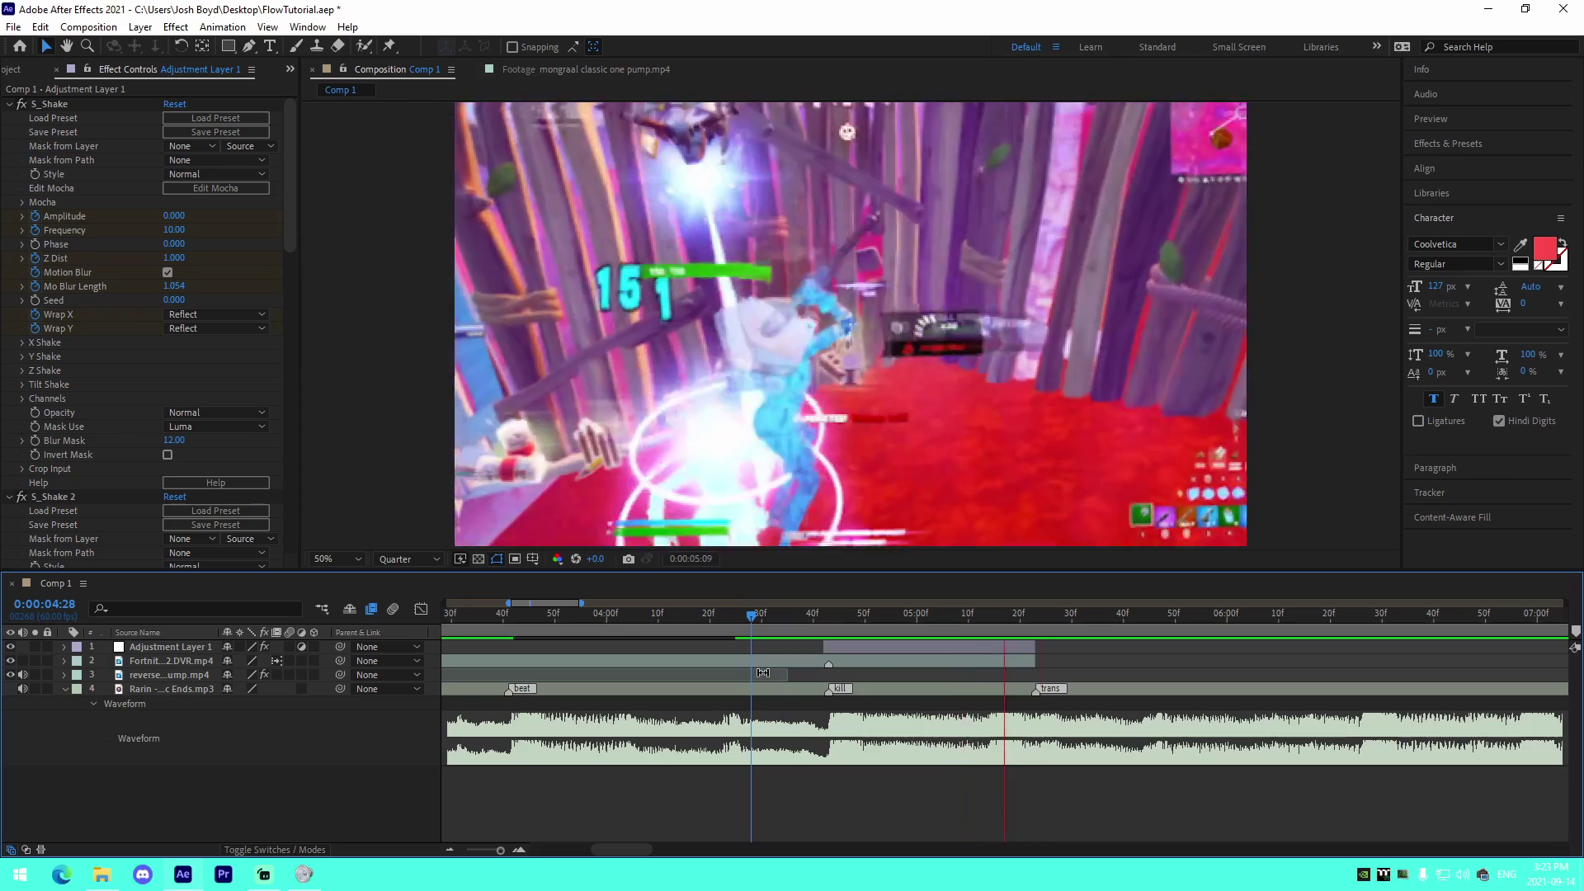
pyautogui.press('space')
pyautogui.click(746, 627)
pyautogui.press('space')
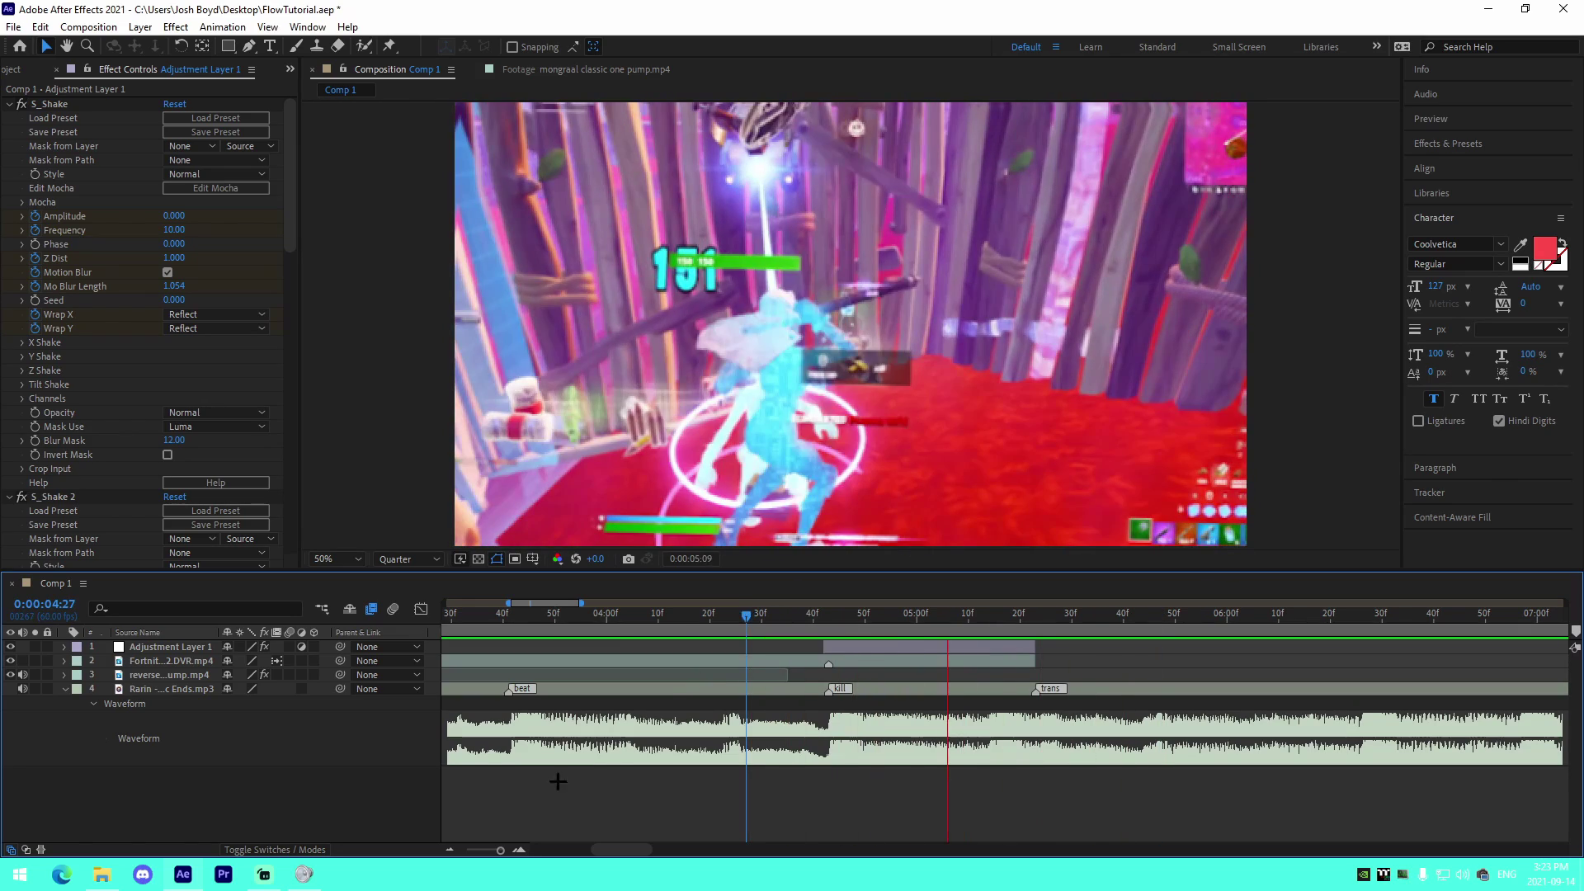
pyautogui.click(449, 850)
pyautogui.moveTo(834, 623)
pyautogui.mouseDown()
pyautogui.moveTo(902, 643)
pyautogui.moveTo(838, 648)
pyautogui.moveTo(871, 662)
pyautogui.moveTo(809, 676)
pyautogui.mouseUp()
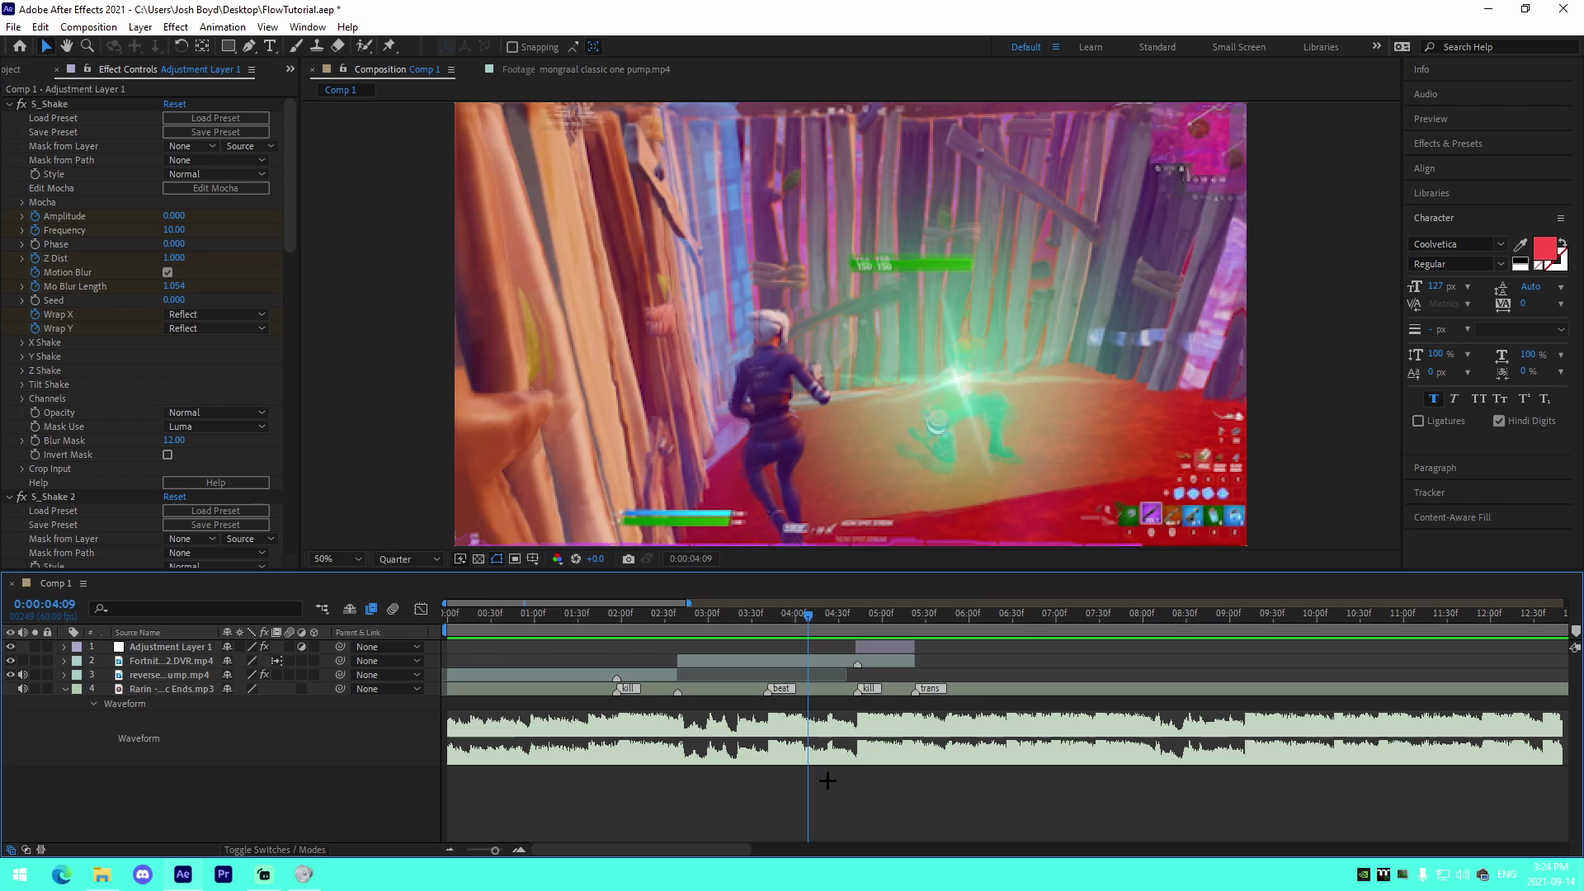
# Set a Scale keyframe at 100% on the Fortnite clip at its start, 0:00:02:39
pyautogui.moveTo(832, 642); pyautogui.dragTo(686, 627)
pyautogui.click(703, 660)
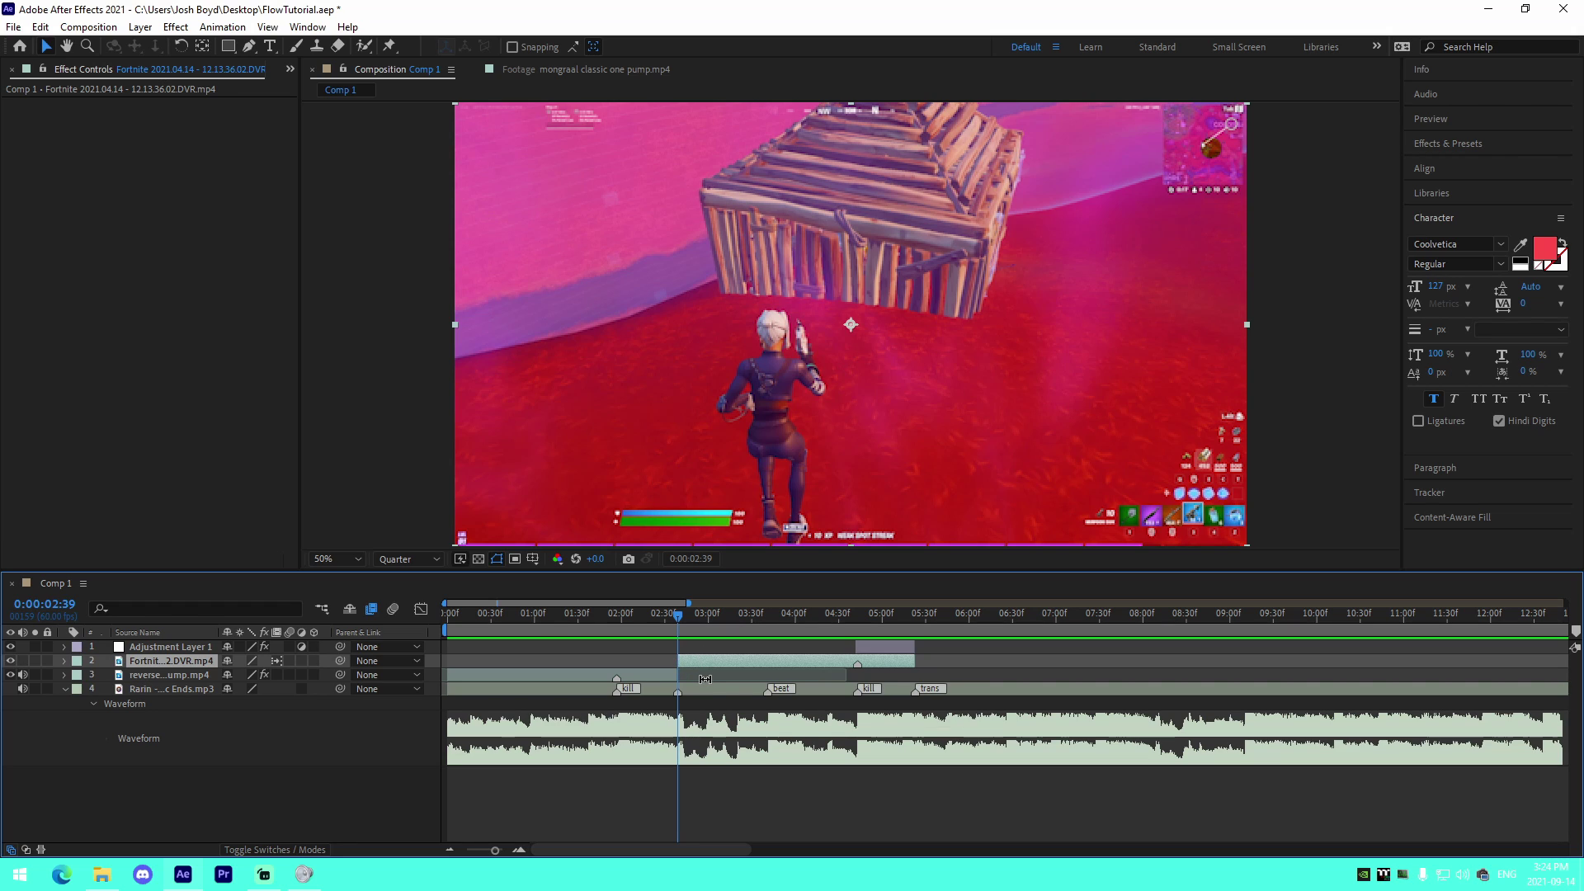
pyautogui.press('s')
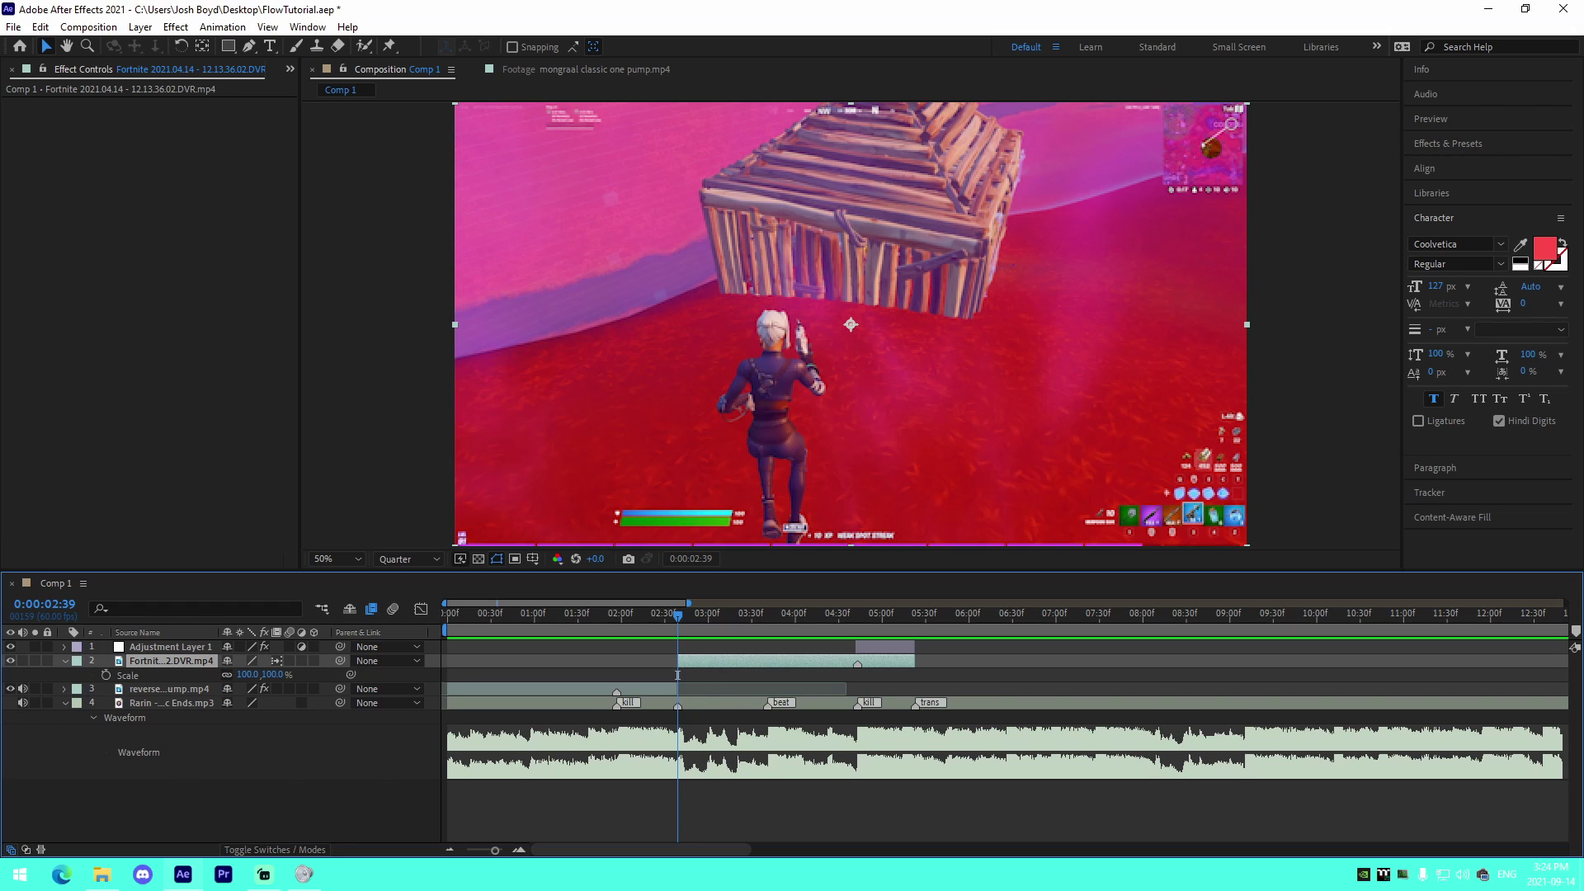
pyautogui.click(105, 675)
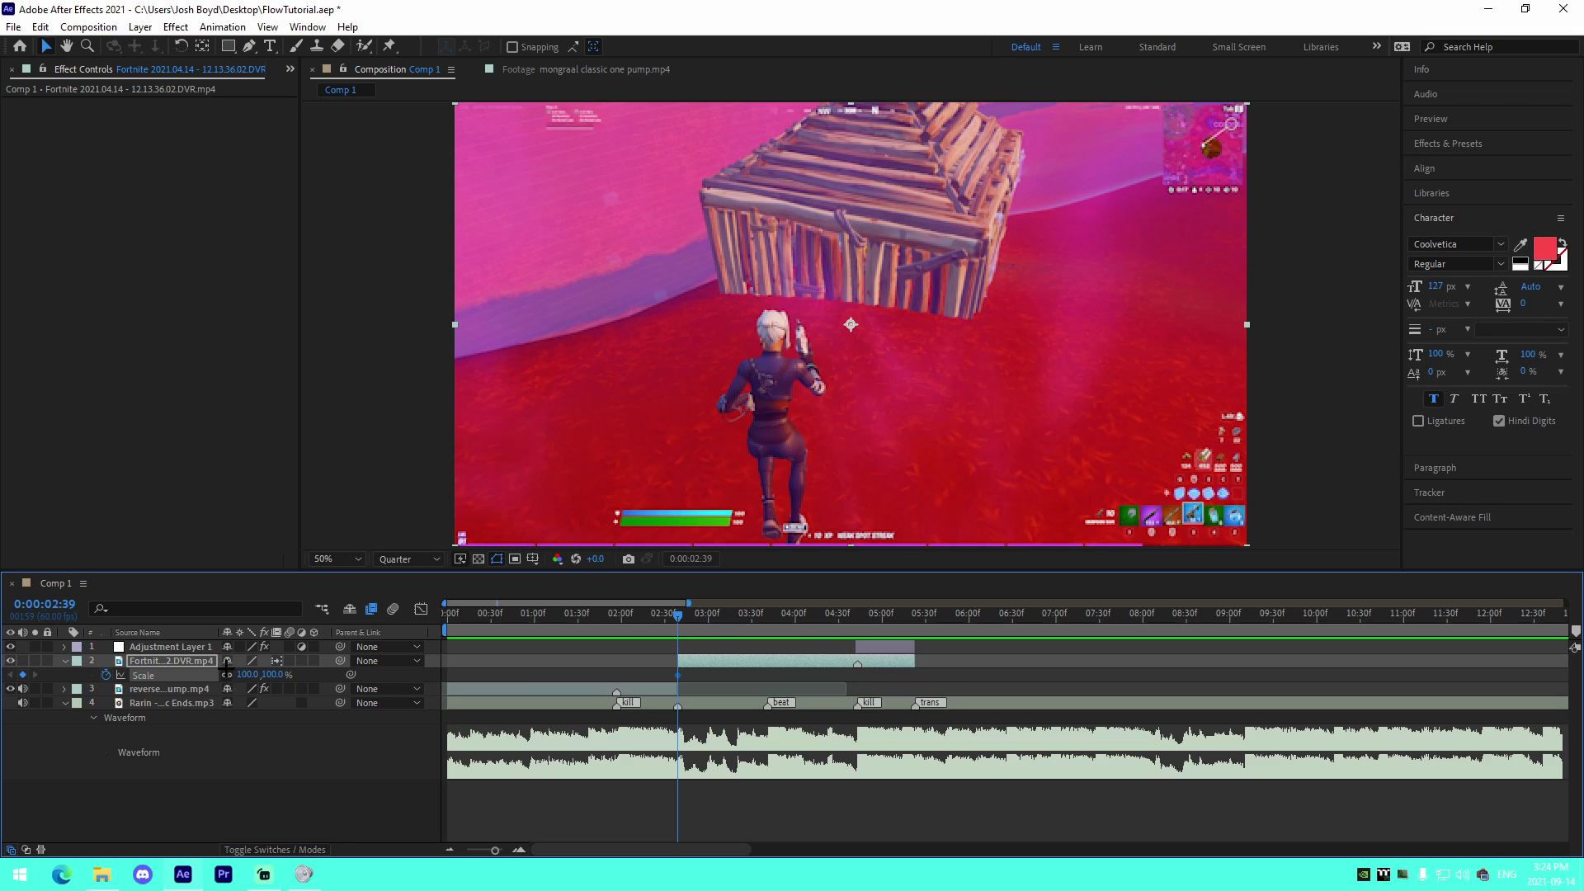
# Set the Fortnite clip's Scale to 105% at 0:00:03:06 to create a zoom-in keyframe
pyautogui.click(520, 850)
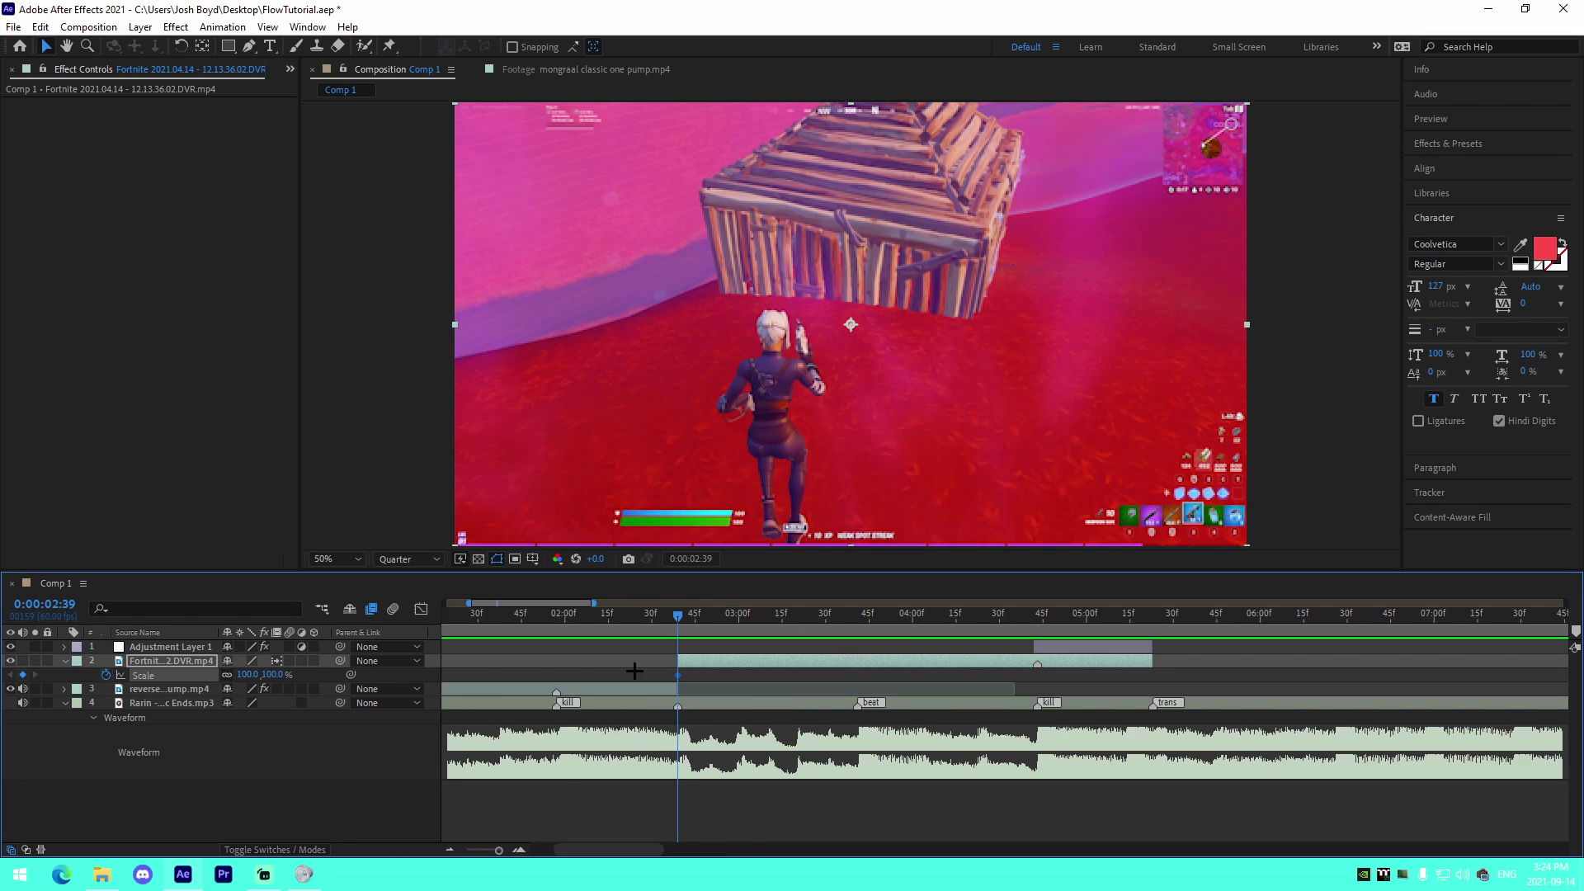
pyautogui.moveTo(726, 623); pyautogui.dragTo(756, 624)
pyautogui.click(246, 674)
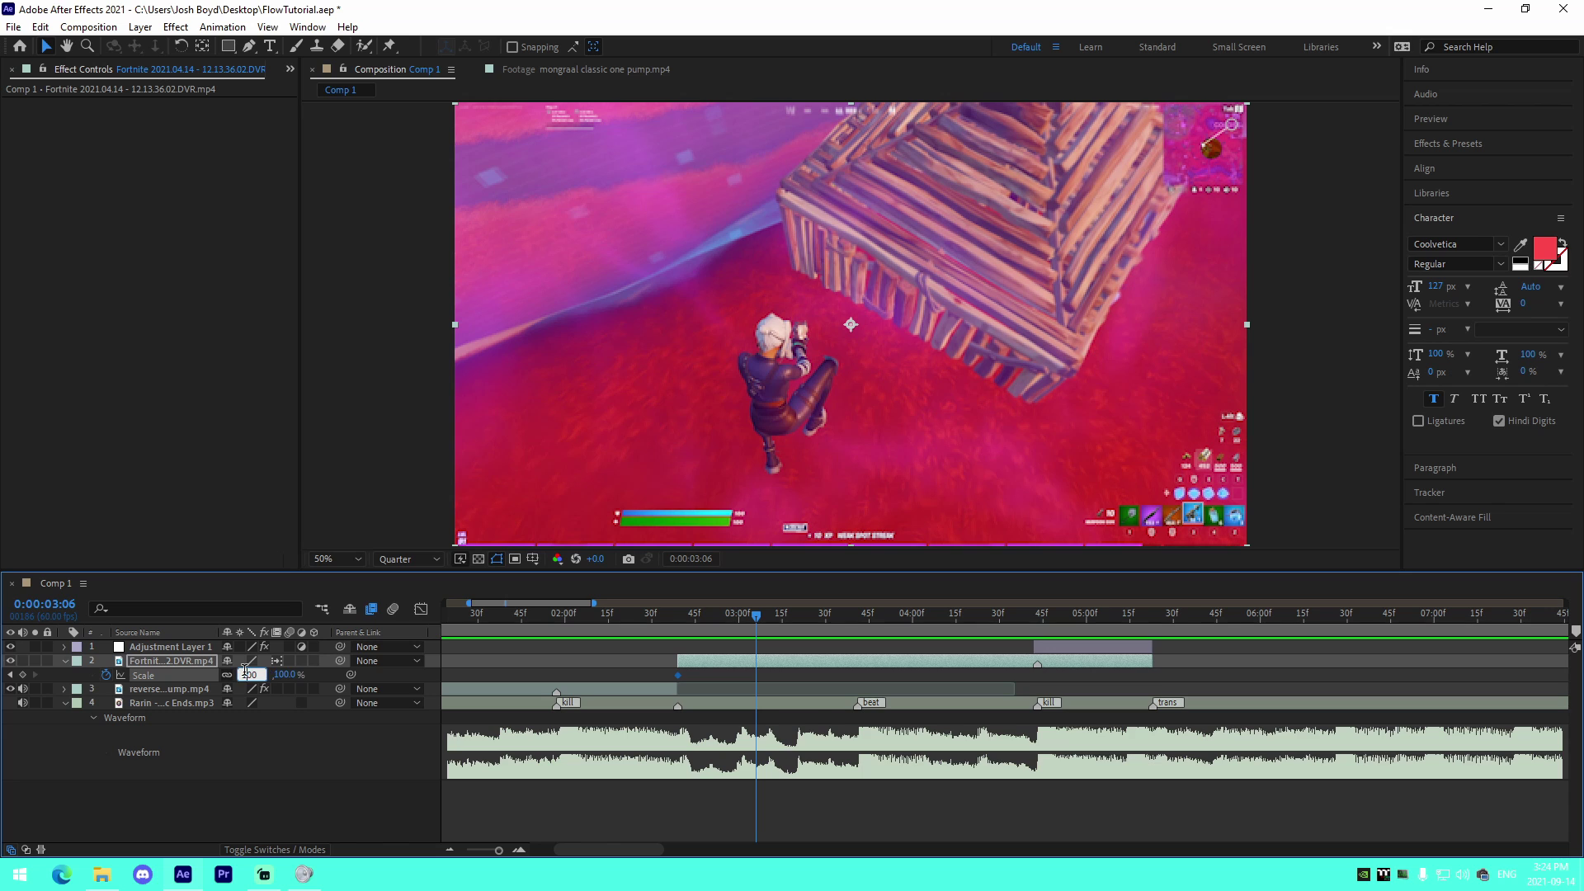
pyautogui.write('105')
pyautogui.press('Return')
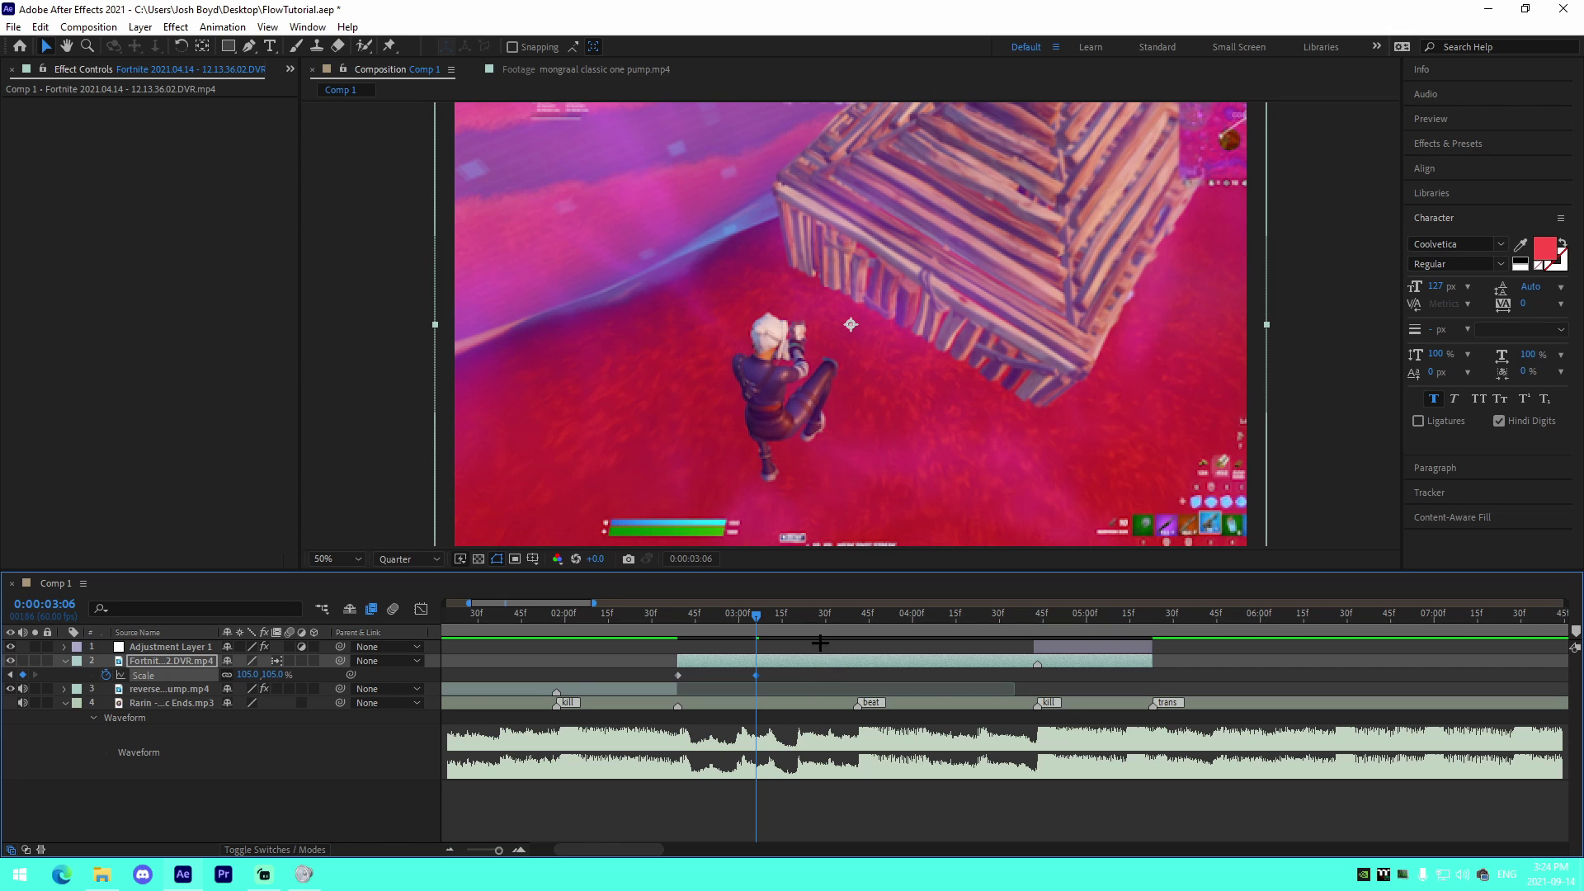
# Play the clip on to 0:00:04:09 and set its Scale back to 100% there
pyautogui.press('space')
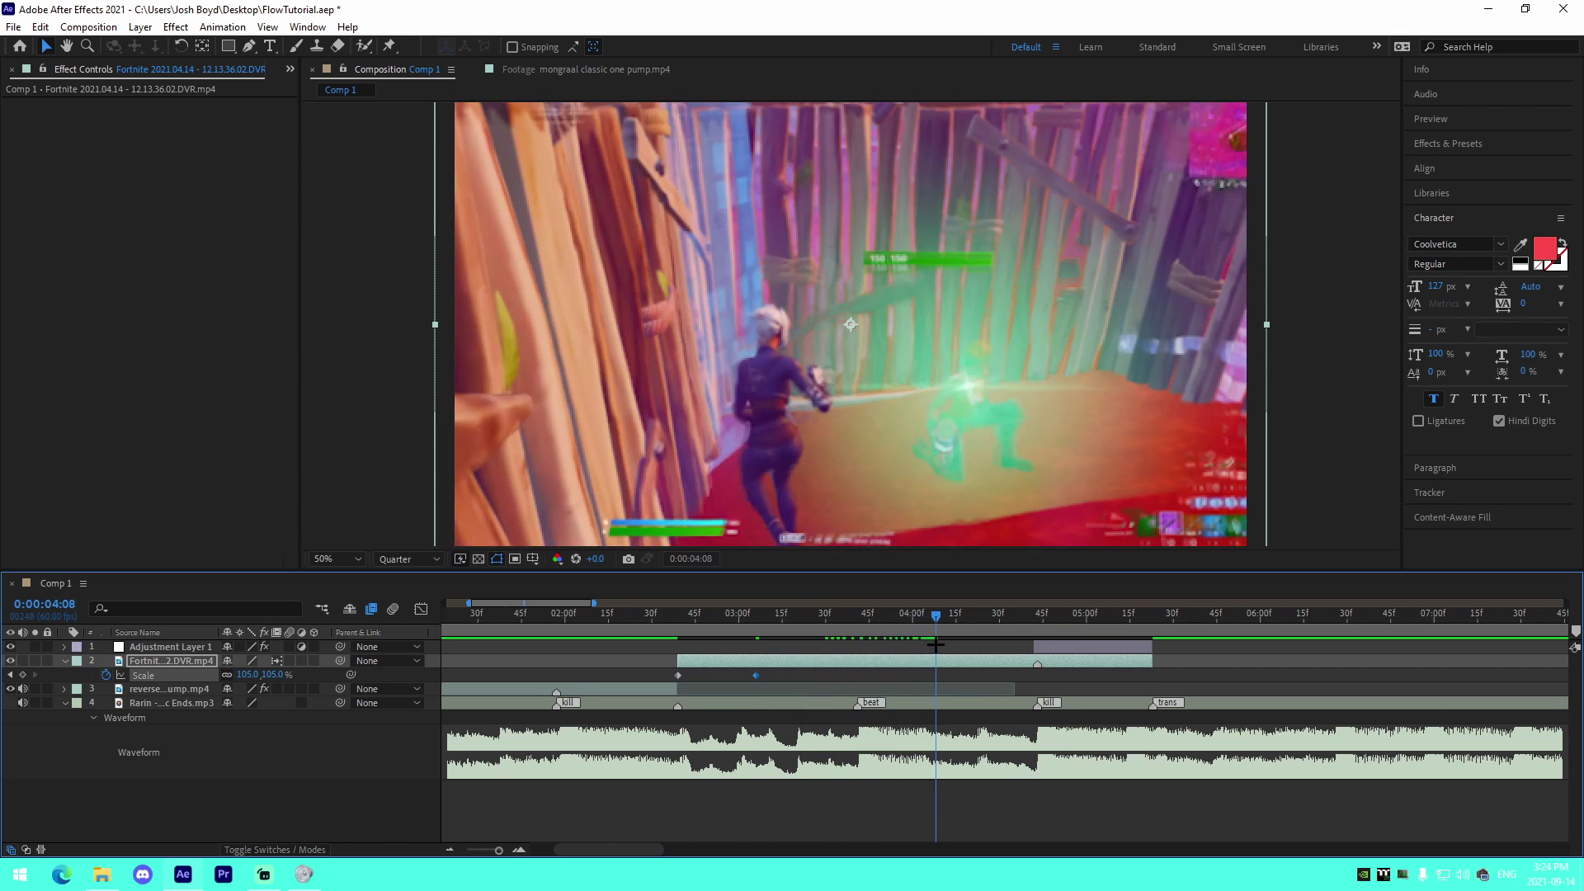
pyautogui.press('space')
pyautogui.click(245, 674)
pyautogui.write('100')
pyautogui.press('Return')
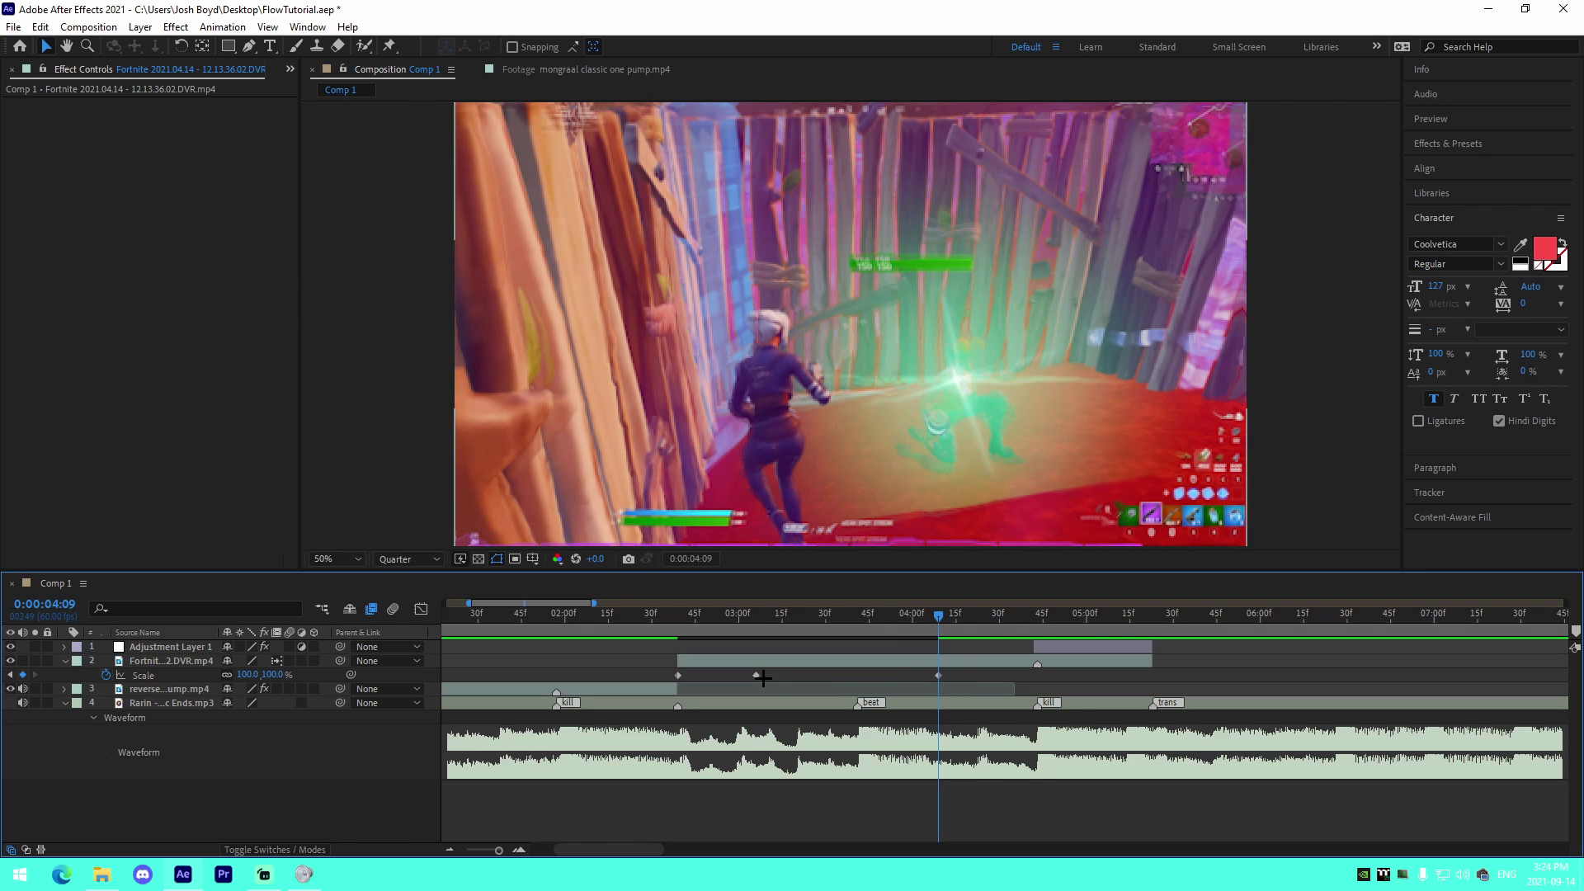
# Move the 105% Scale keyframe to 0:00:03:07 and scrub through the zoom
pyautogui.click(755, 677)
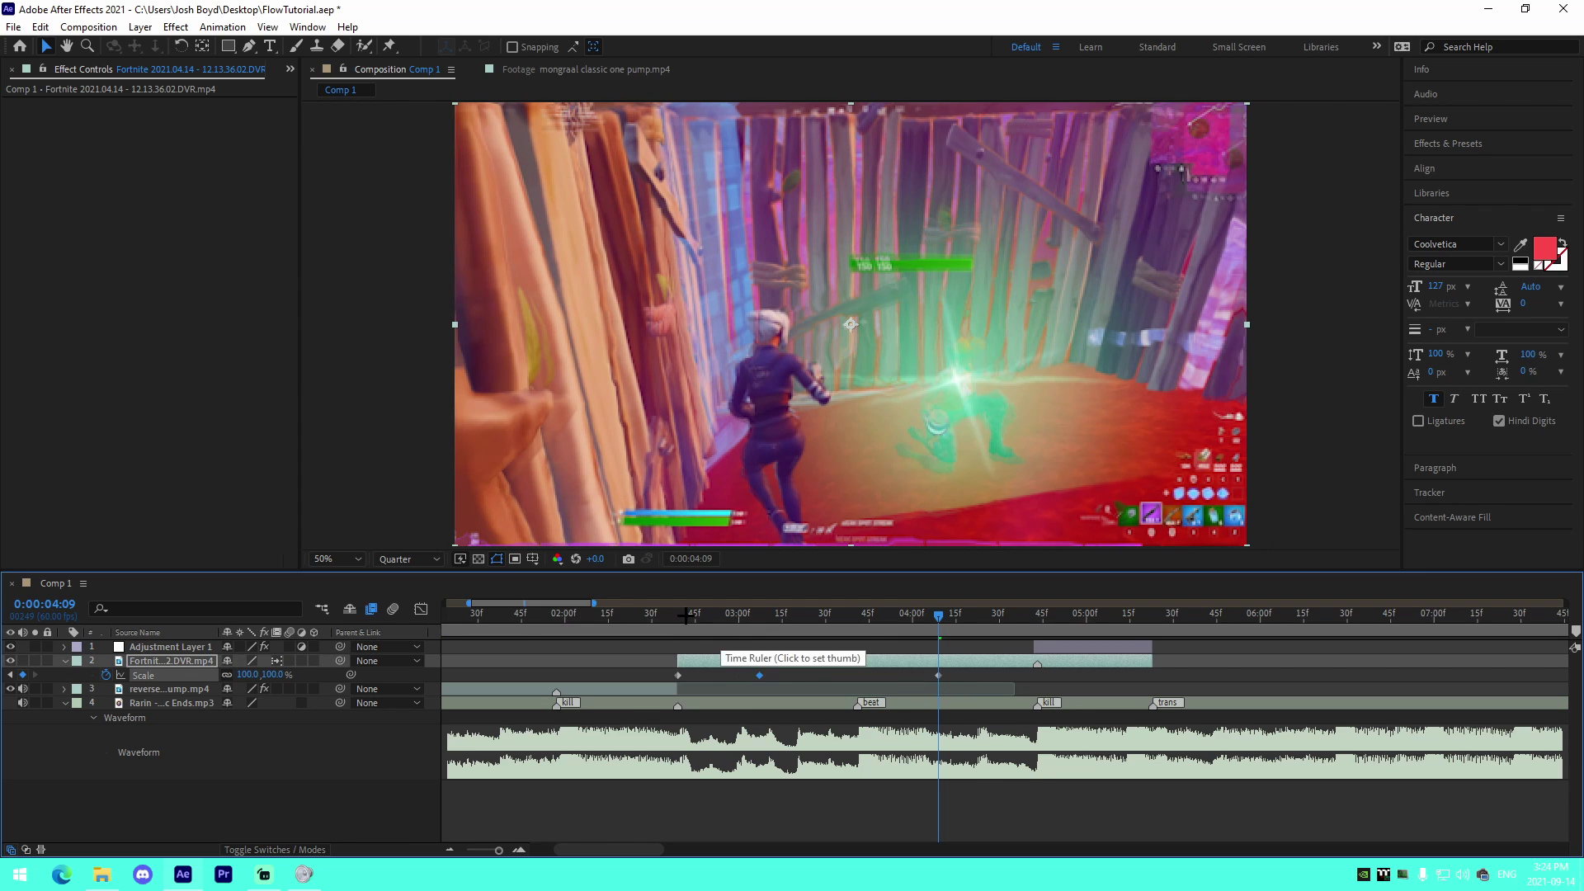
pyautogui.click(701, 615)
pyautogui.moveTo(701, 615); pyautogui.dragTo(753, 671)
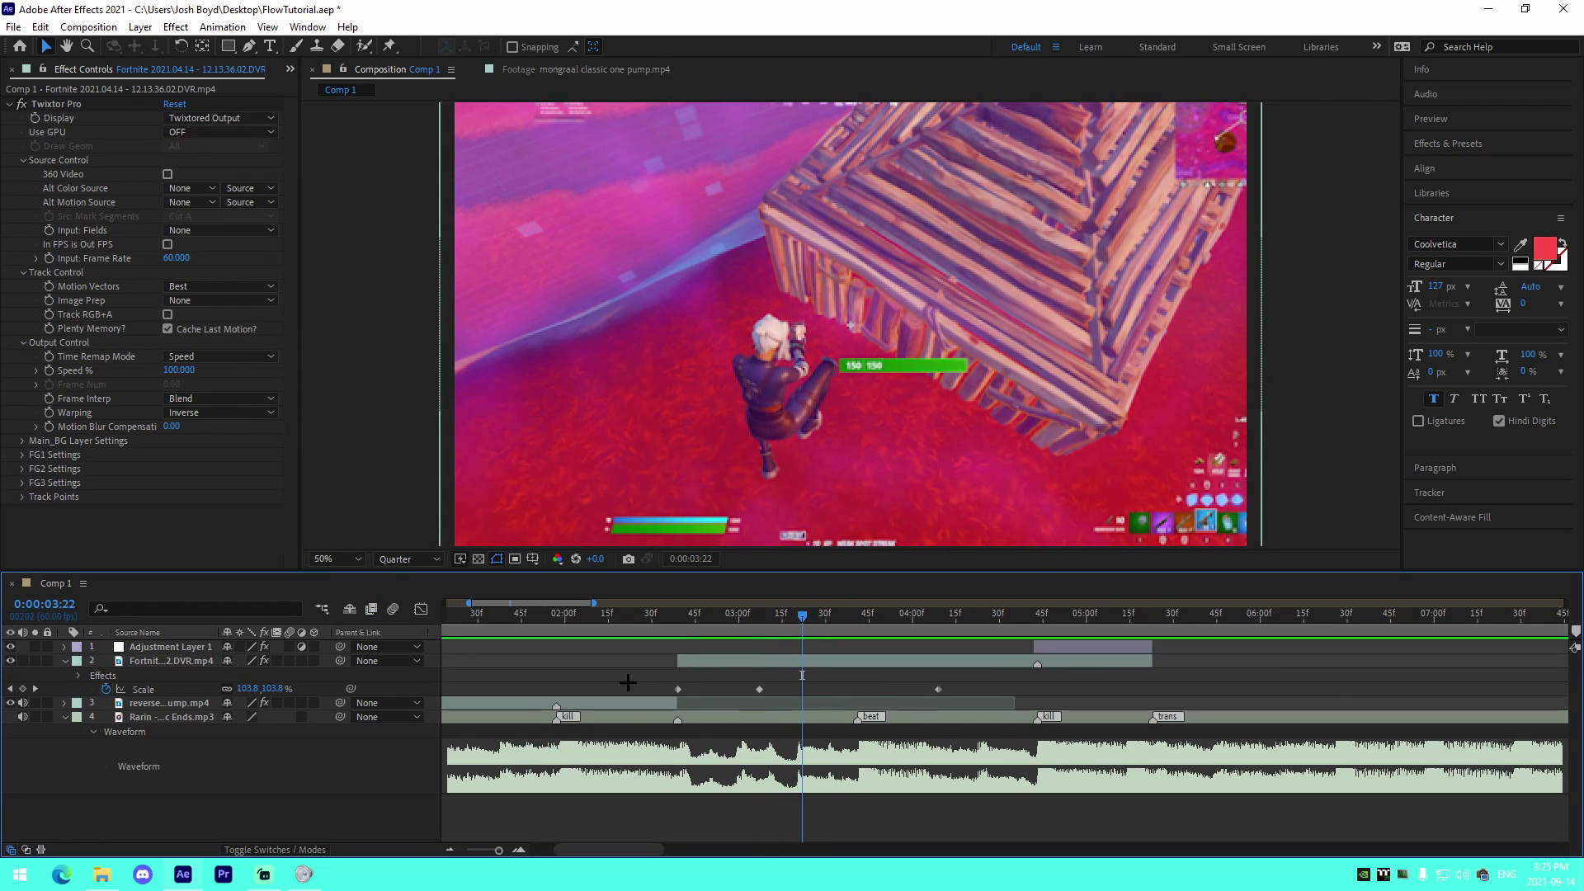
# Check the position of the 105% Scale keyframe and reveal all keyframed properties of the Fortnite clip
pyautogui.moveTo(651, 682); pyautogui.dragTo(995, 690)
pyautogui.click(1012, 690)
pyautogui.click(760, 623)
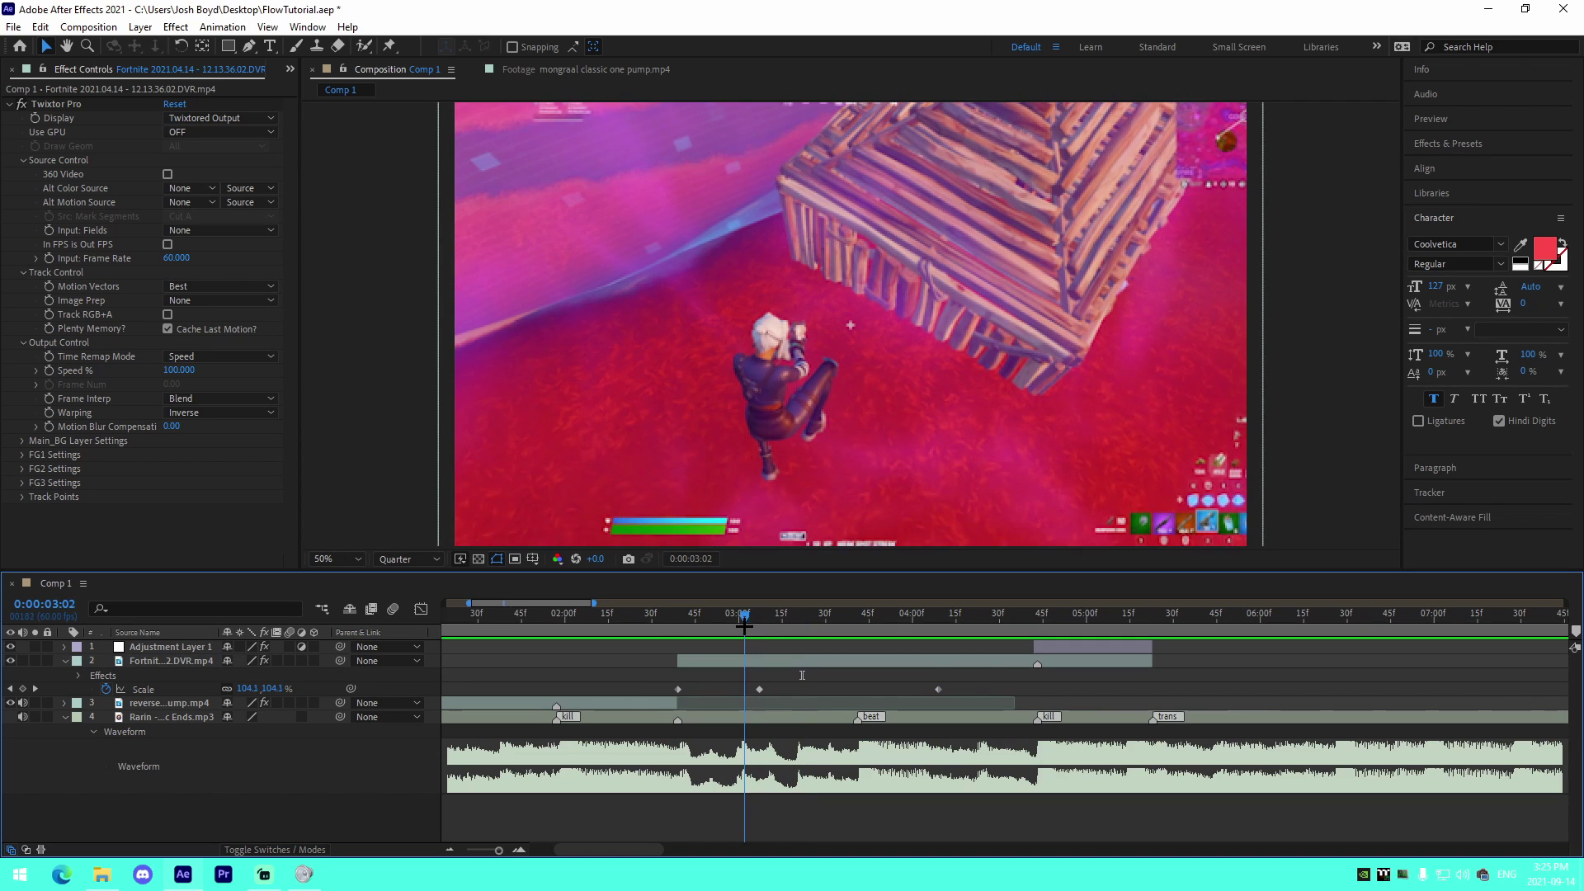
pyautogui.click(804, 721)
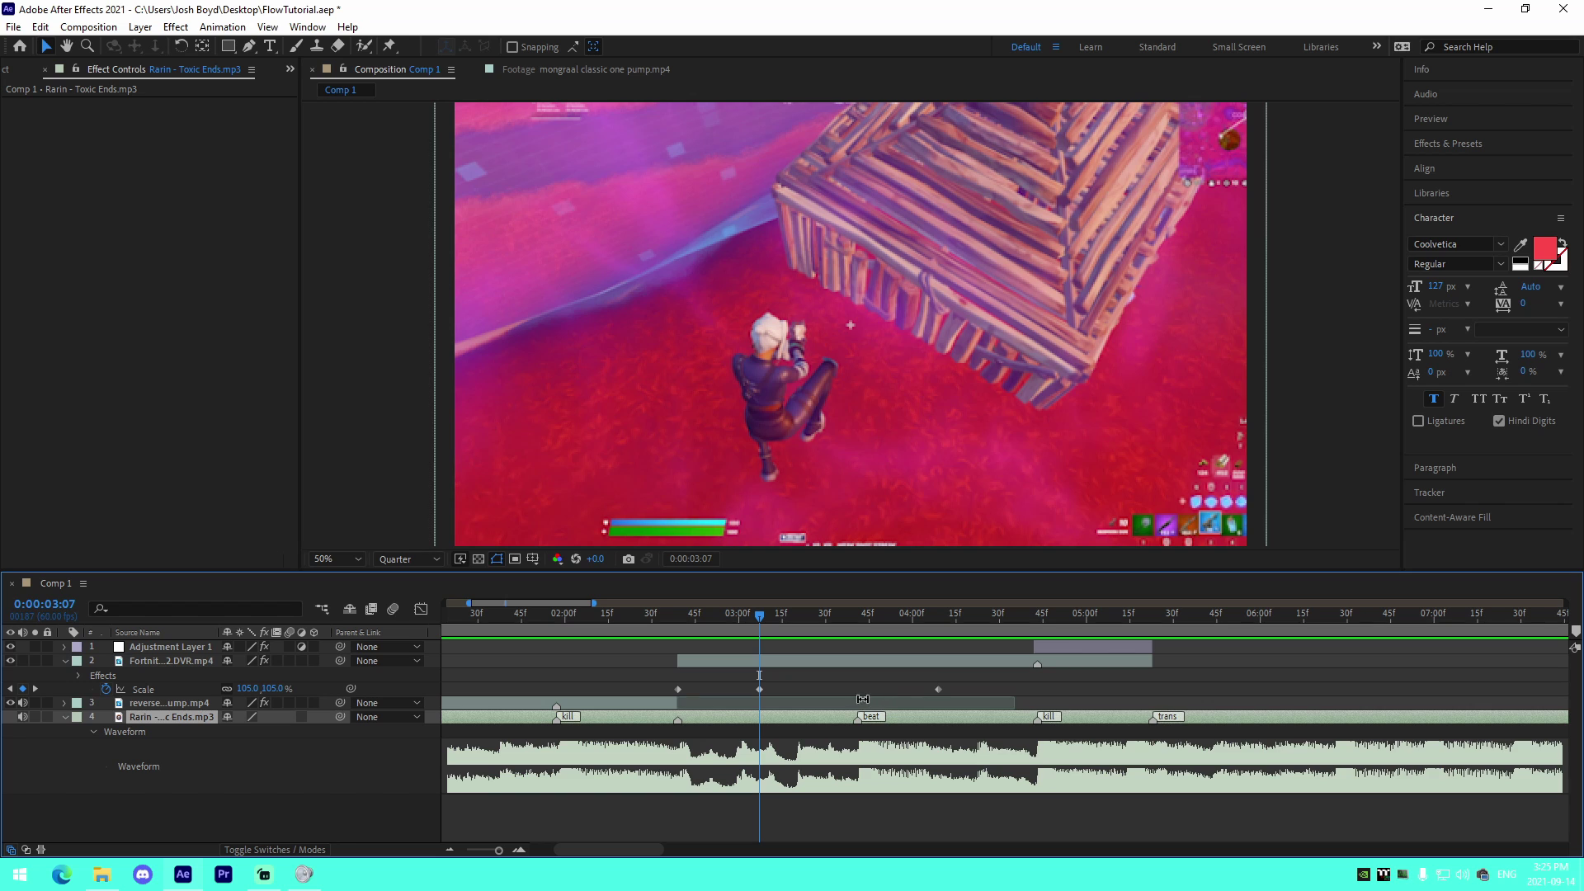
pyautogui.click(849, 659)
pyautogui.press('u')
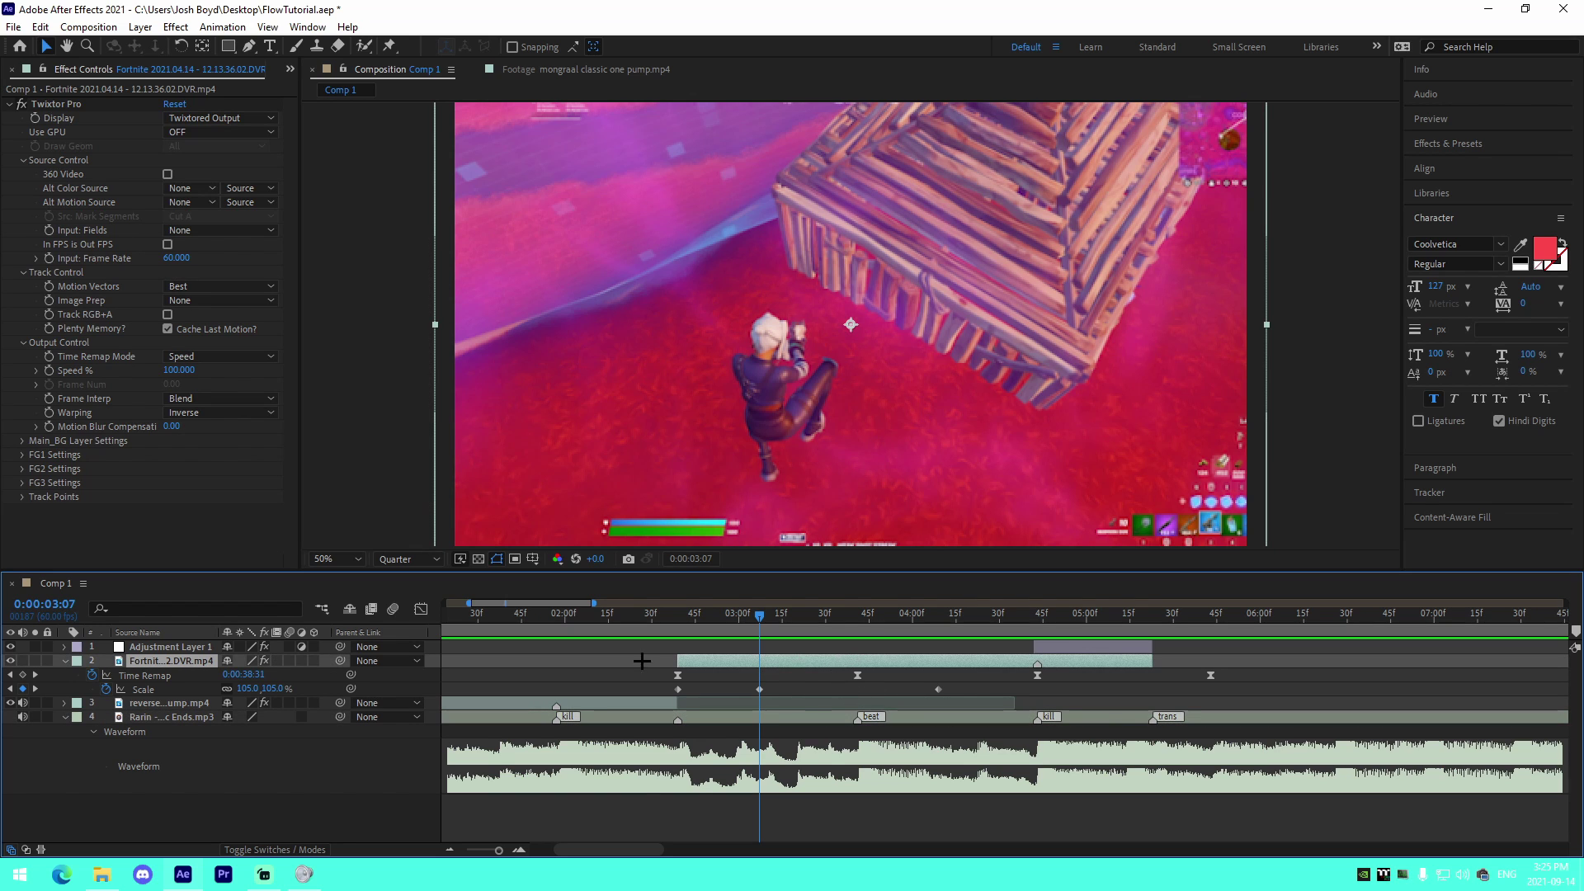
# Move the Fortnite clip's last Scale keyframe to 0:00:04:13
pyautogui.moveTo(757, 617); pyautogui.dragTo(678, 617)
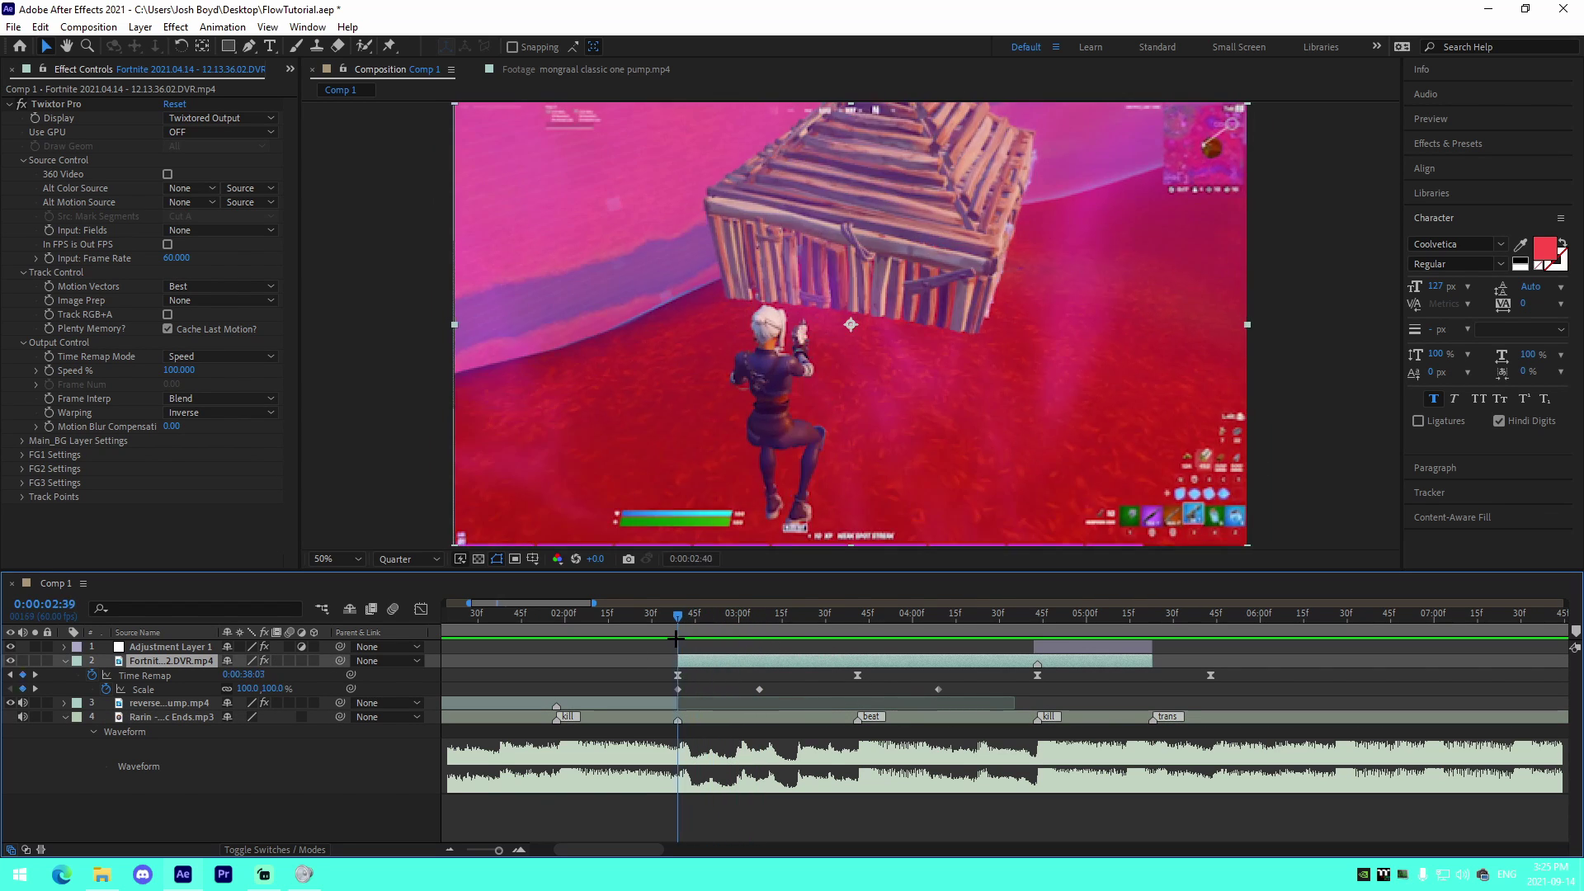
pyautogui.moveTo(939, 616); pyautogui.dragTo(950, 616)
pyautogui.moveTo(938, 689); pyautogui.dragTo(948, 692)
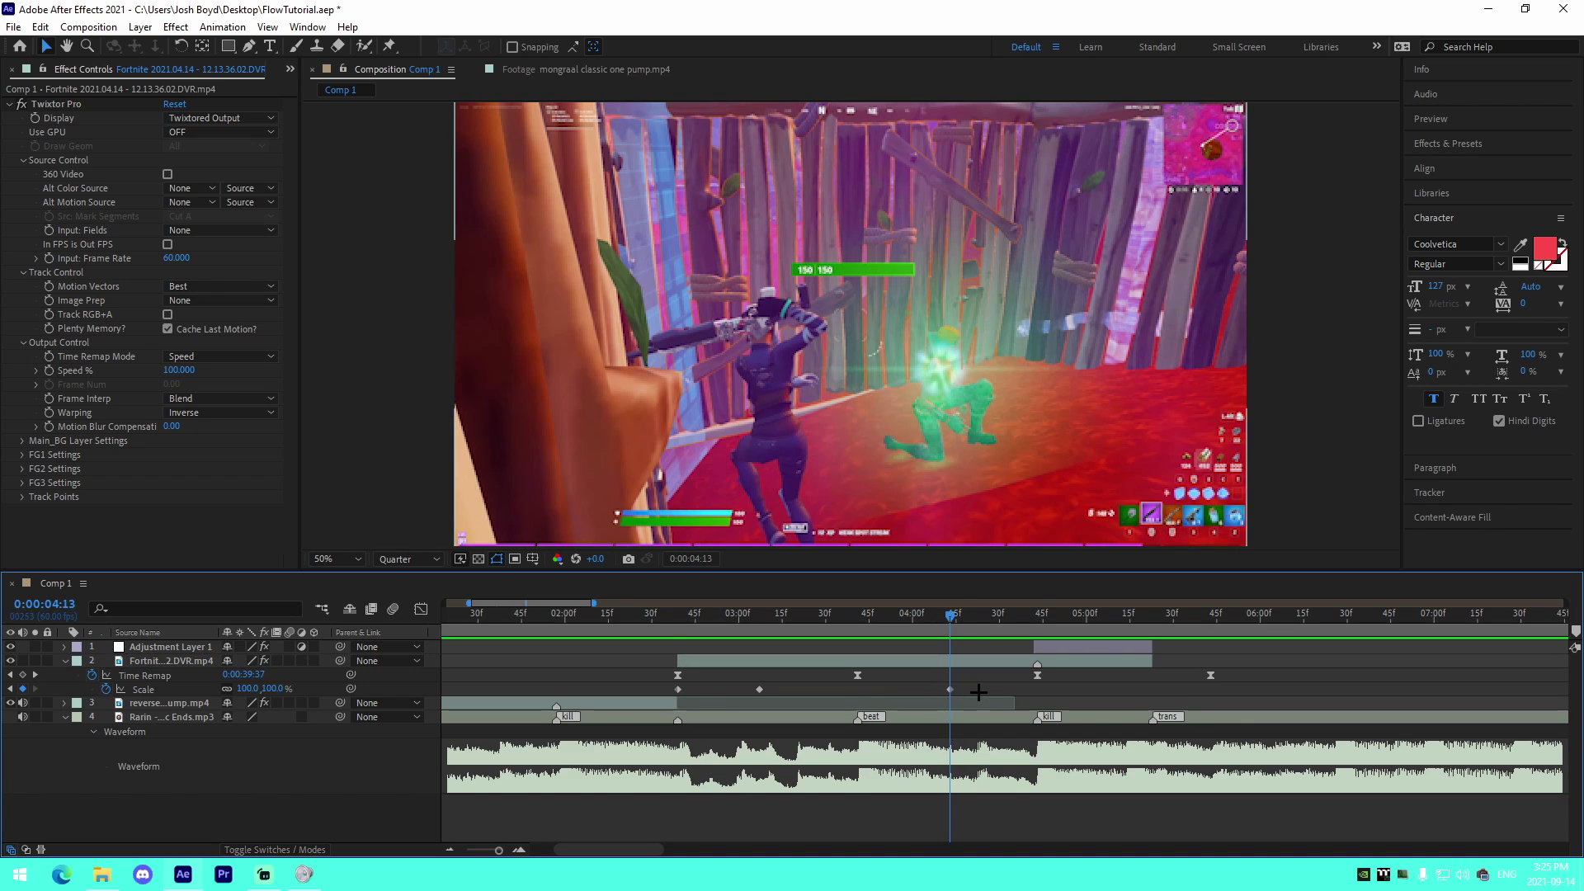
# Apply Easy Ease to all three Scale keyframes of the Fortnite clip and check their curve in the Graph Editor
pyautogui.moveTo(645, 686); pyautogui.dragTo(1004, 690)
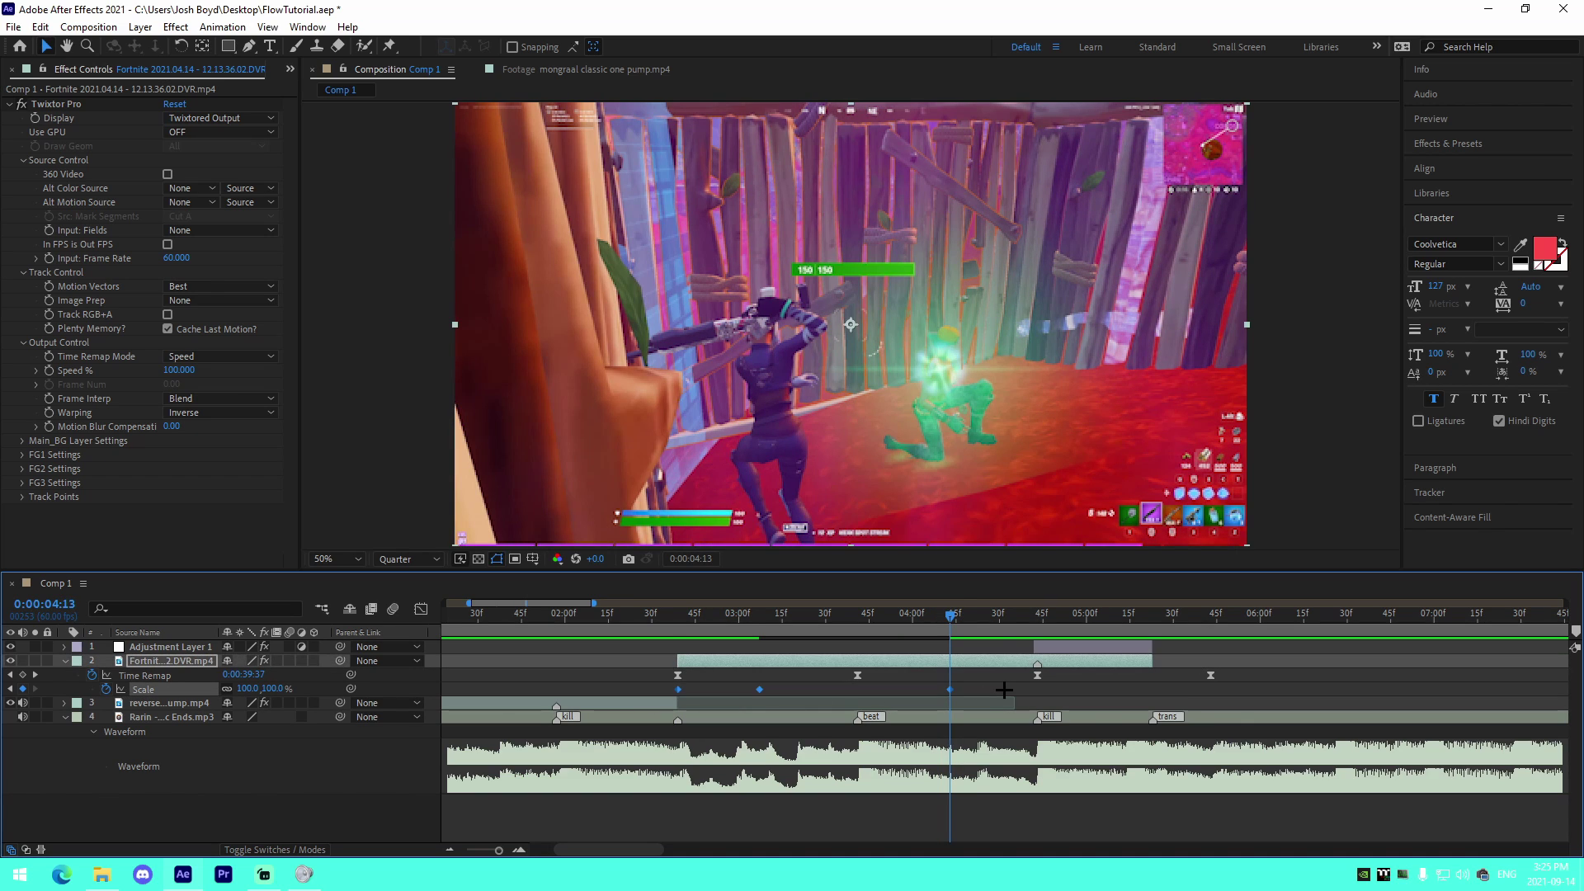
pyautogui.click(420, 609)
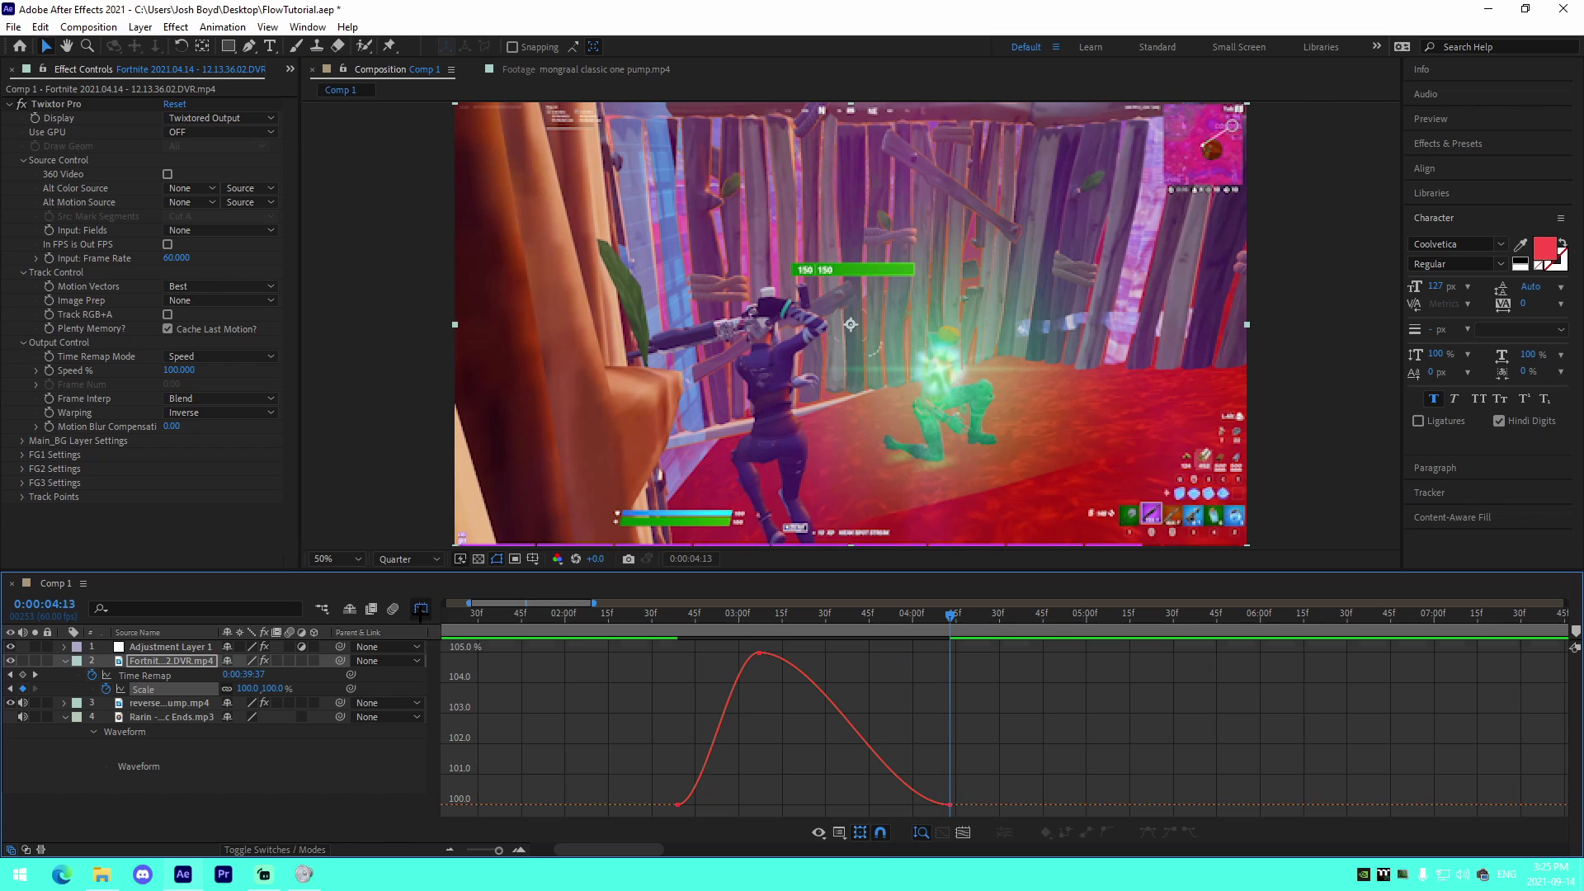
pyautogui.click(421, 609)
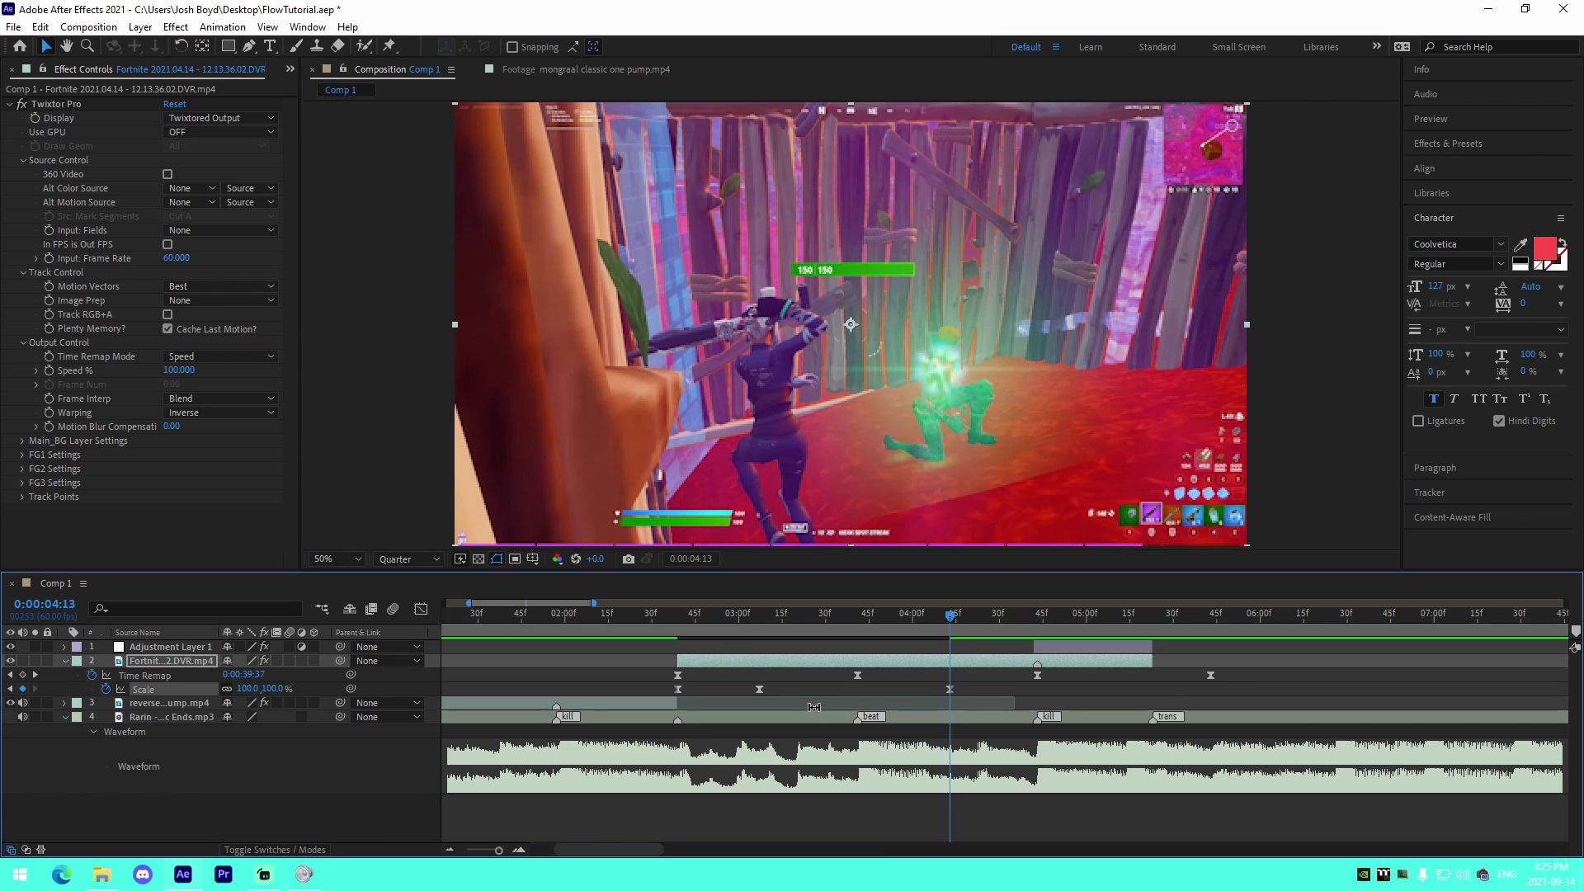